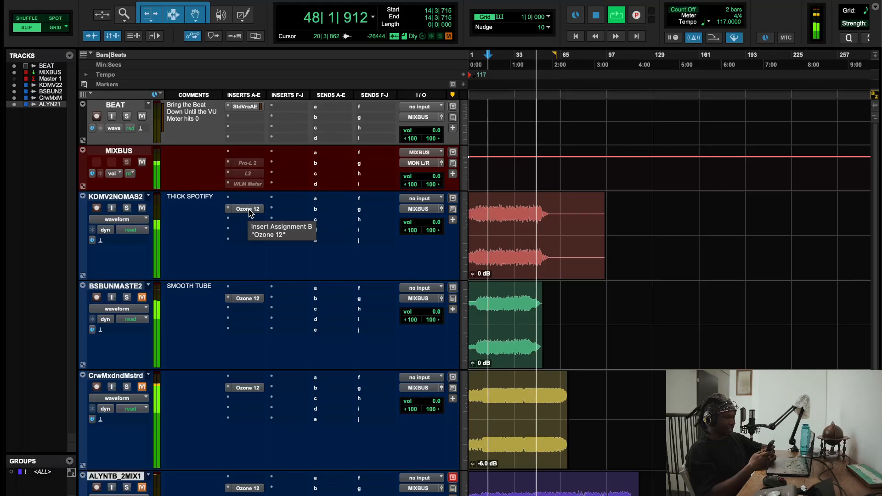
# - Open the Ozone 12 insert on the KDMV2NOMASTE2 track, stop playback and display its Exciter module
pyautogui.click(247, 208)
pyautogui.press('space')
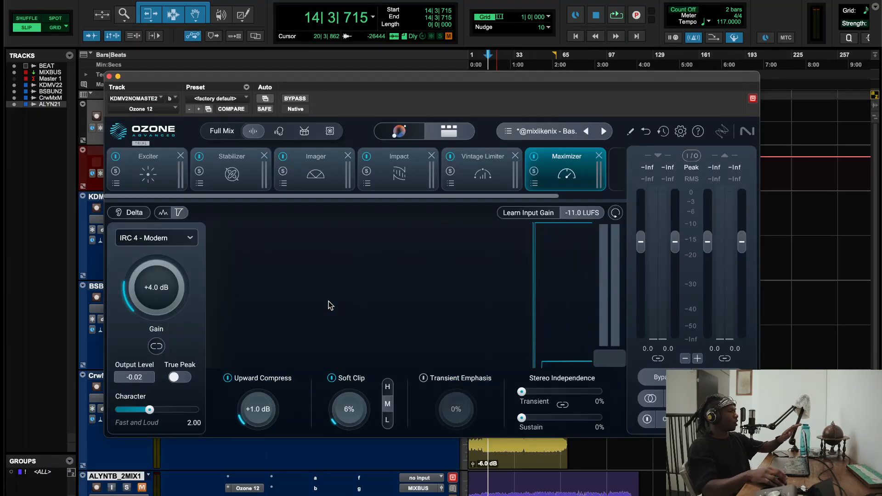
pyautogui.click(148, 174)
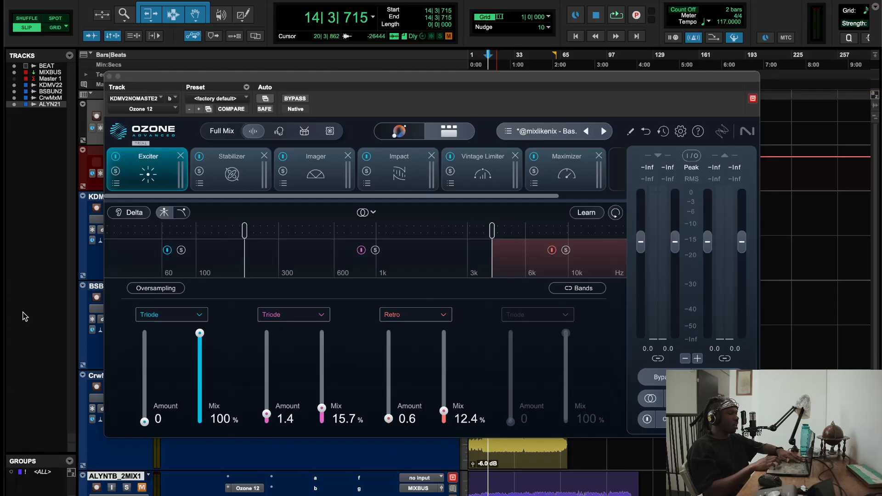
pyautogui.moveTo(251, 184); pyautogui.dragTo(150, 180)
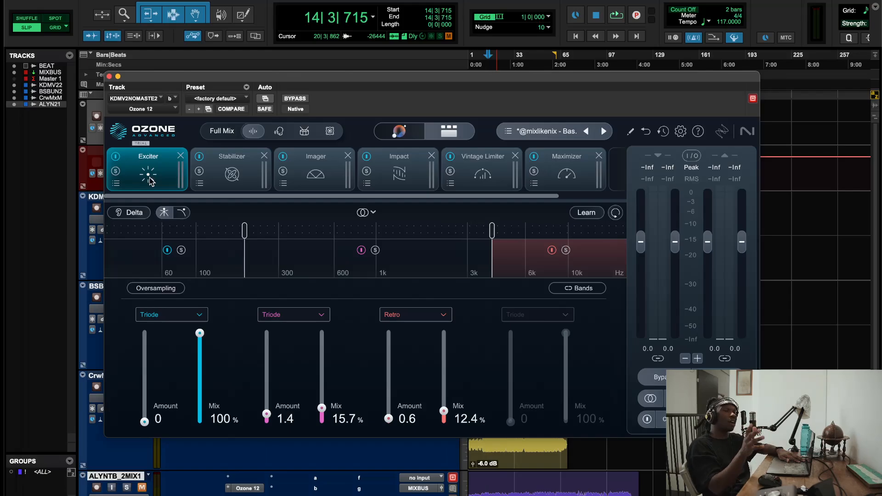
# - Check the saturation types offered for the Exciter's first band, and audition the master with the Exciter bypassed and re-enabled
pyautogui.click(173, 315)
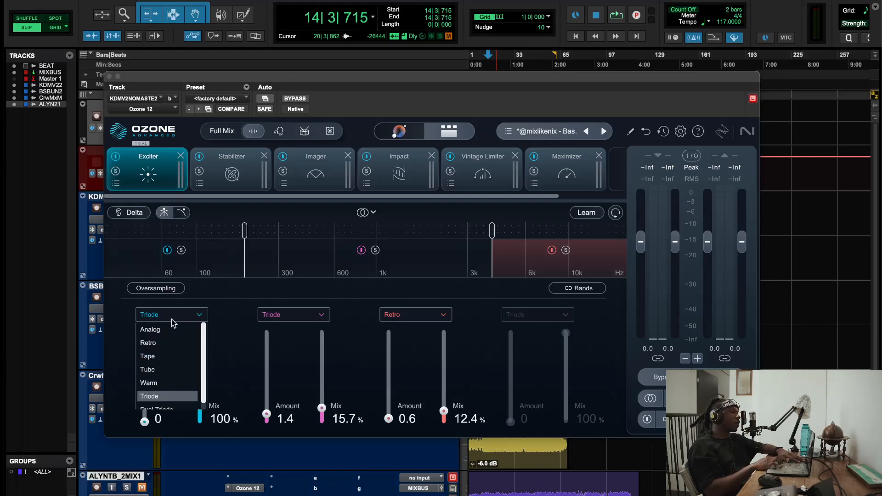
pyautogui.click(215, 341)
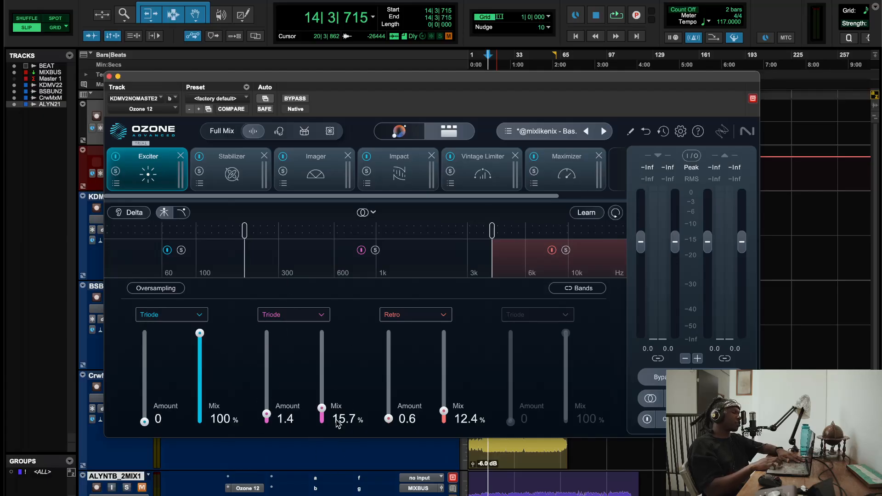
pyautogui.press('space')
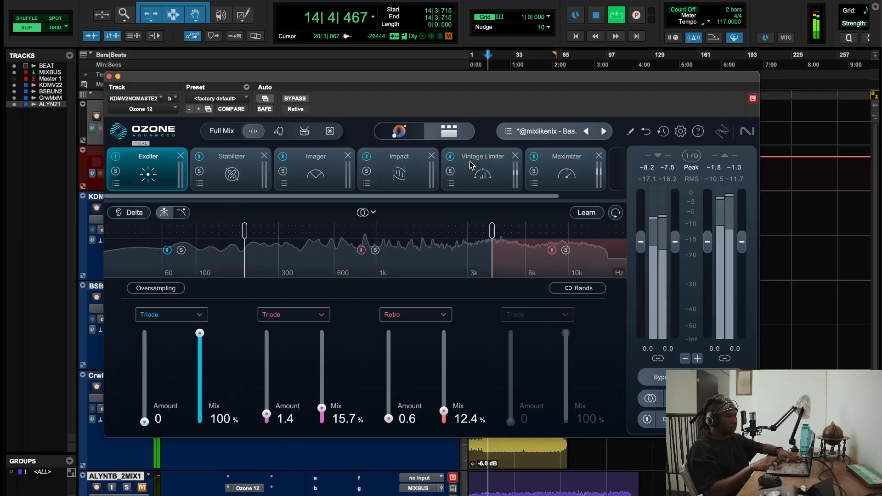
pyautogui.click(115, 157)
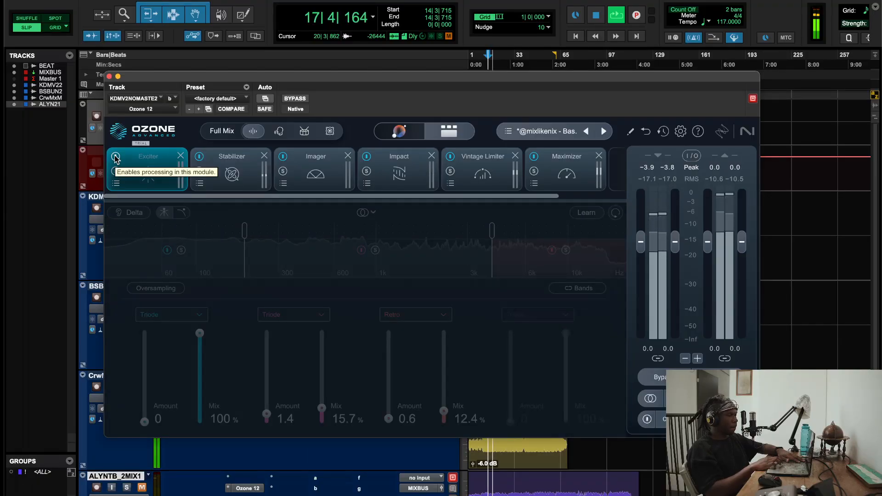
pyautogui.click(115, 157)
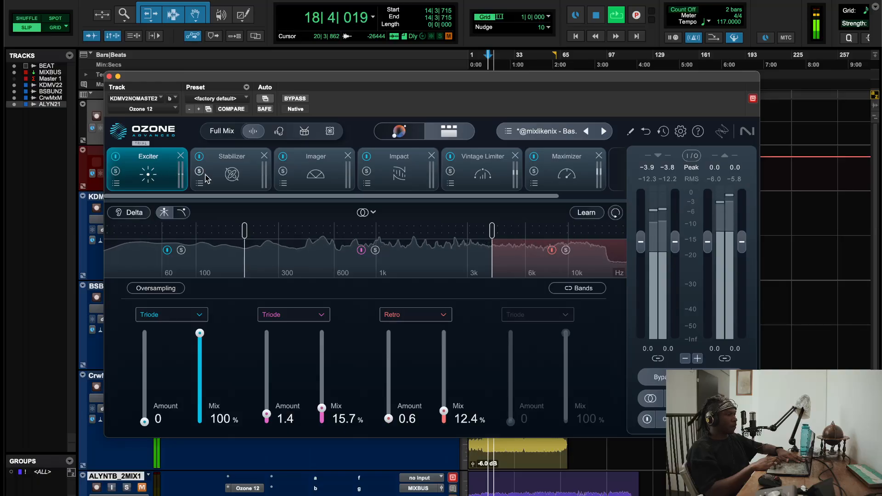
pyautogui.press('space')
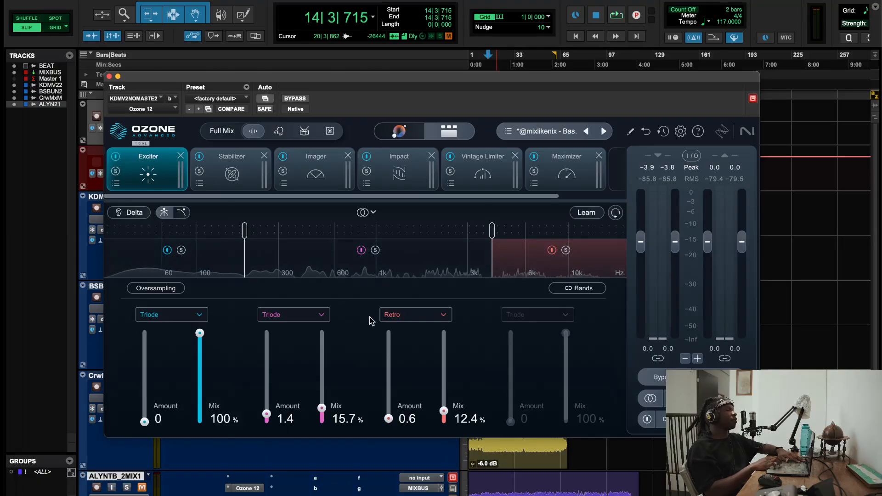
# - Show the Stabilizer module and audition the master with the Exciter and Stabilizer both bypassed and re-enabled
pyautogui.click(231, 171)
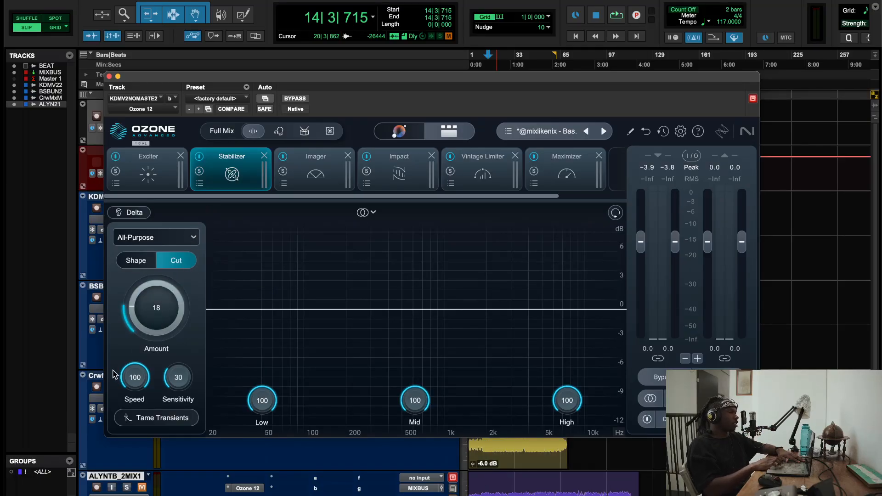
pyautogui.click(154, 172)
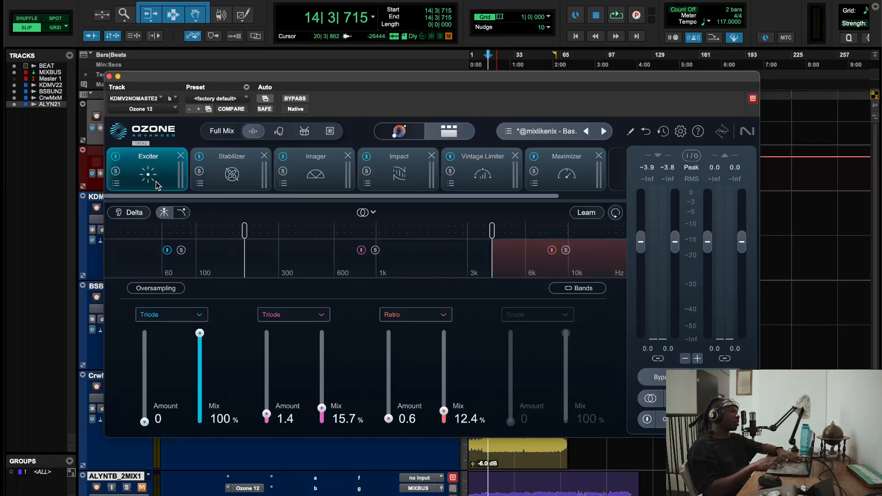
pyautogui.click(210, 180)
pyautogui.press('space')
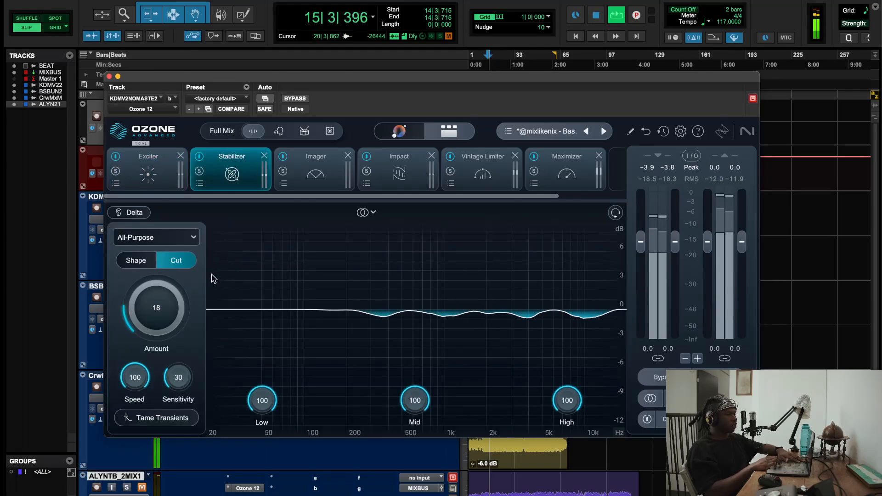
pyautogui.click(115, 156)
pyautogui.click(199, 157)
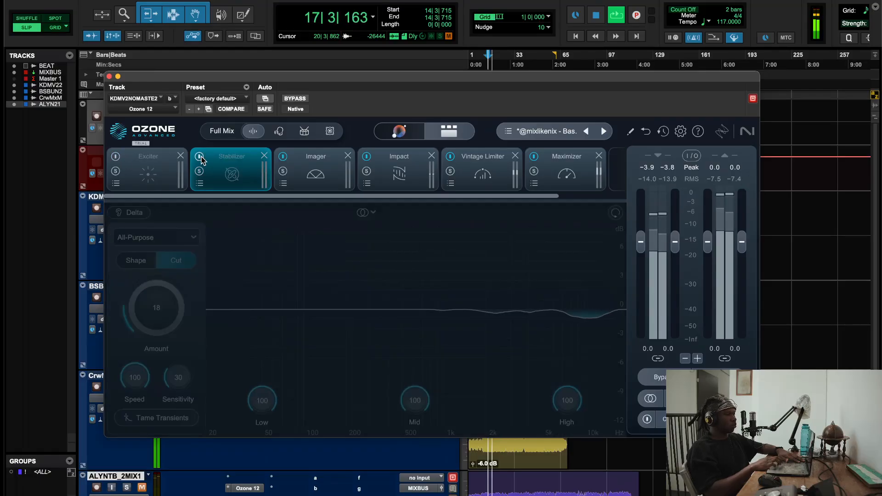
pyautogui.click(115, 156)
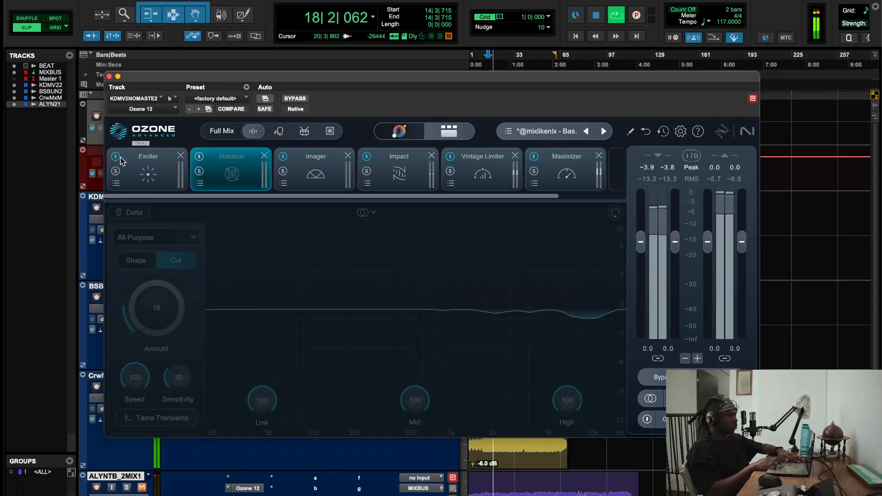
pyautogui.click(200, 157)
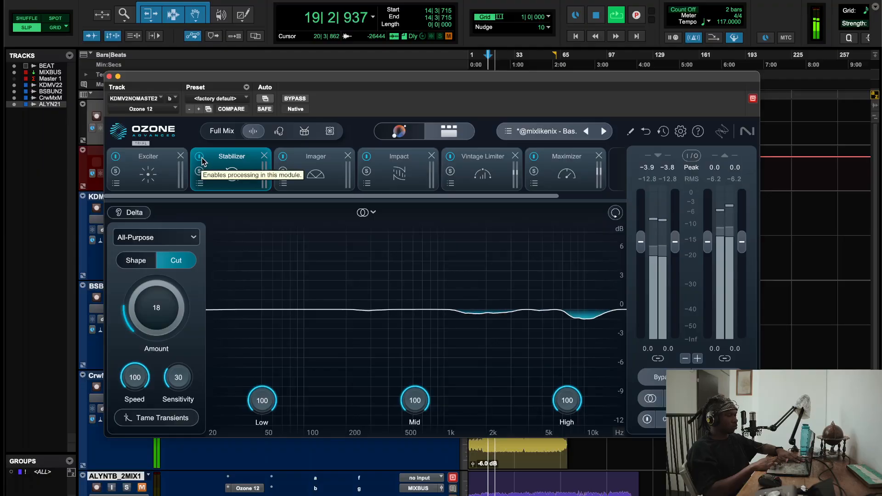
pyautogui.press('space')
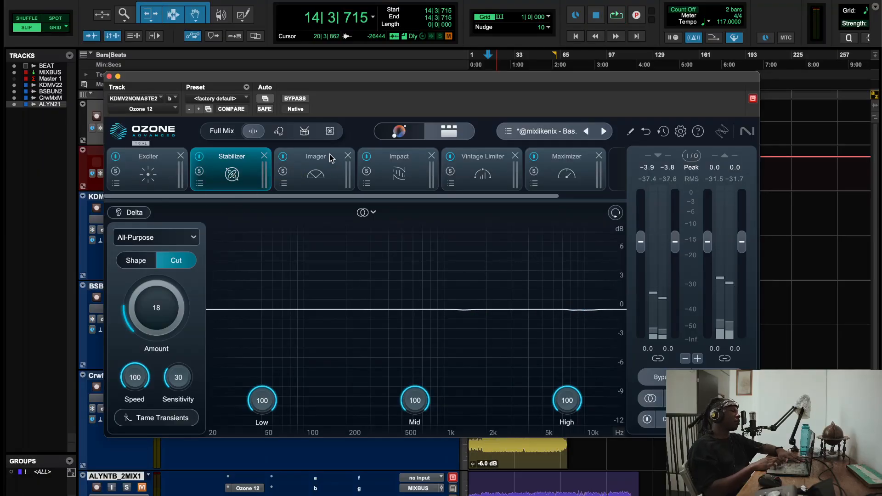
# - Show the Imager module and compare the playing master with the Imager bypassed and re-enabled
pyautogui.click(330, 161)
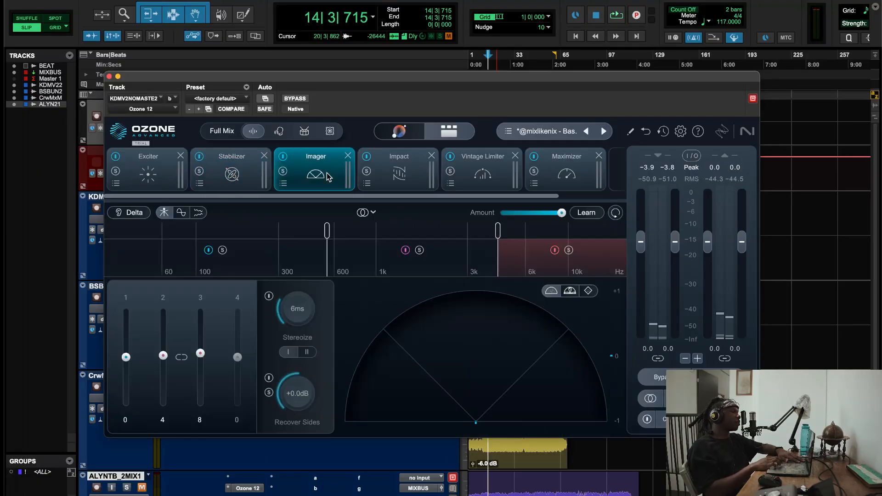
pyautogui.press('space')
pyautogui.click(283, 157)
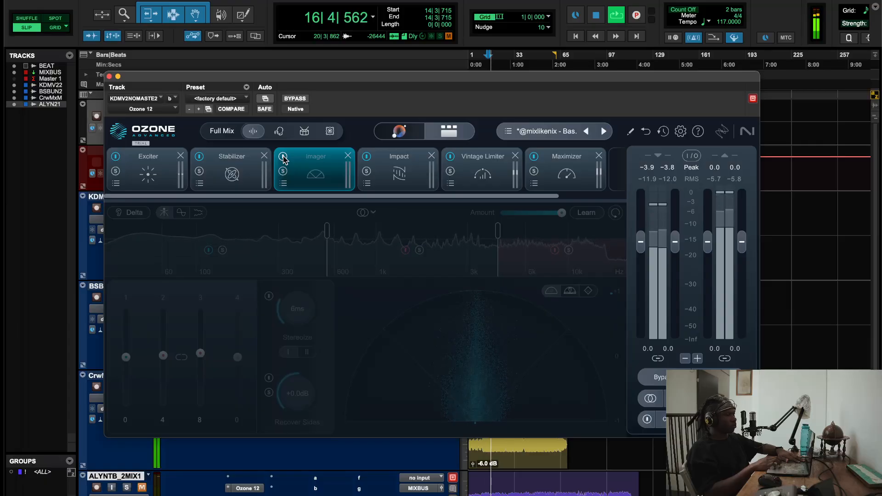
pyautogui.click(283, 157)
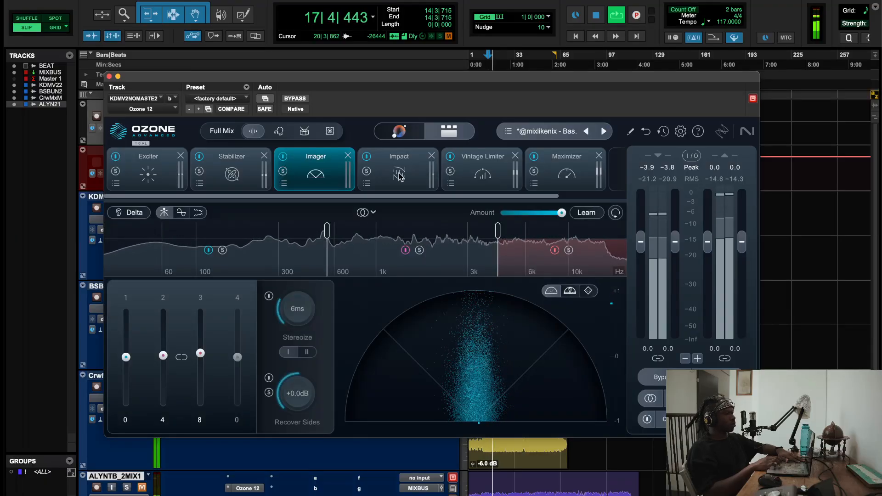
pyautogui.press('space')
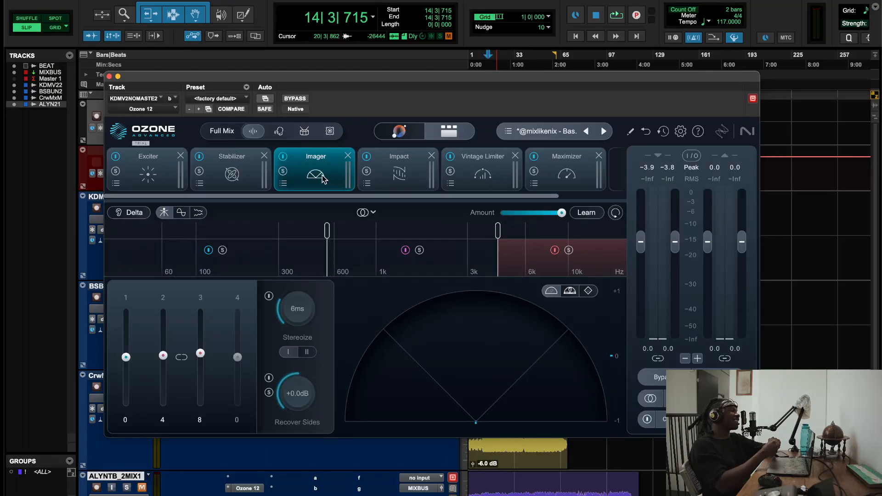
# - Show the Impact module and compare the playing master with Impact bypassed and re-enabled
pyautogui.click(403, 182)
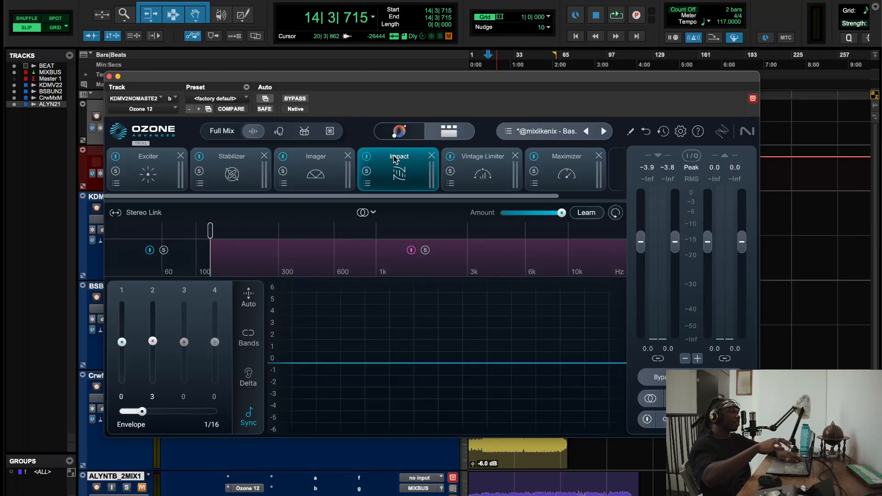
pyautogui.press('space')
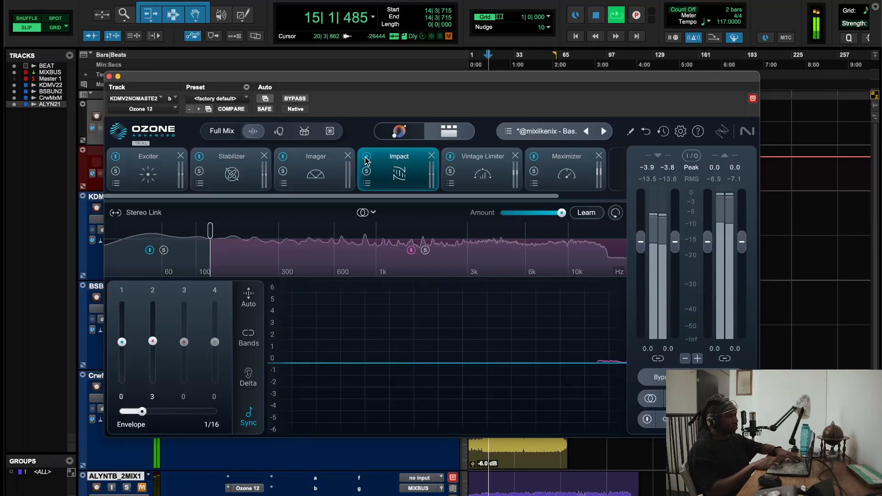
pyautogui.click(366, 156)
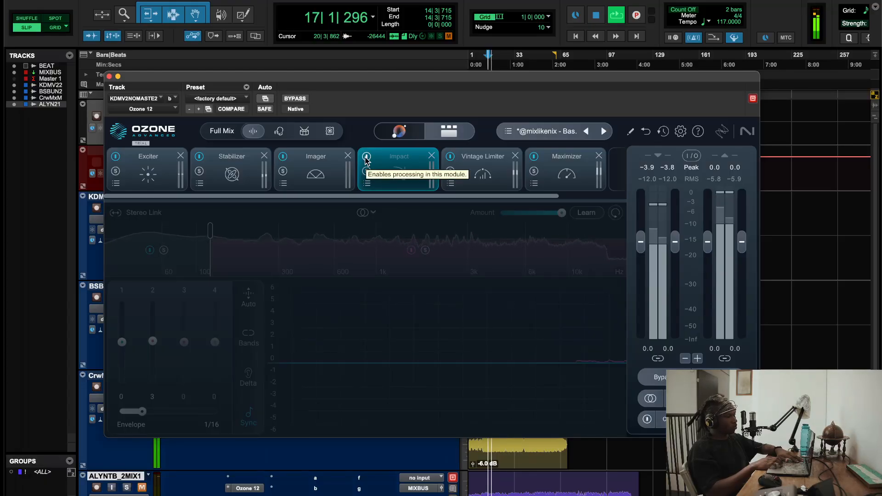
pyautogui.click(366, 157)
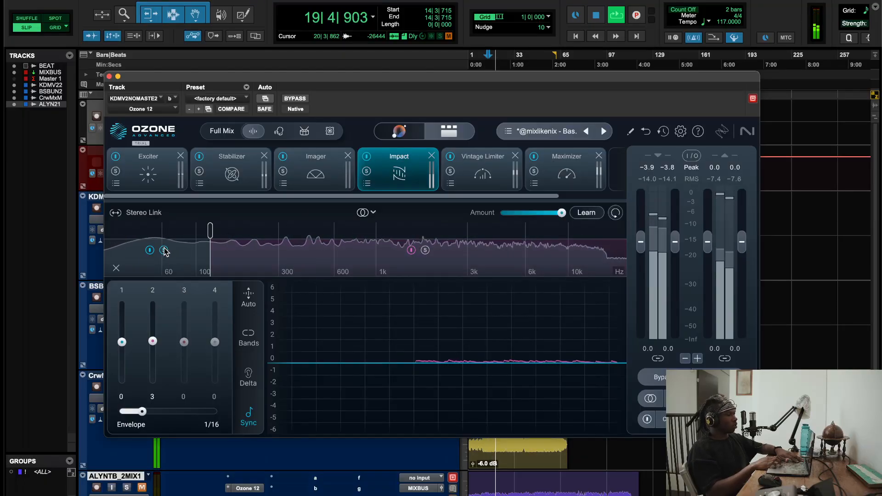
pyautogui.press('space')
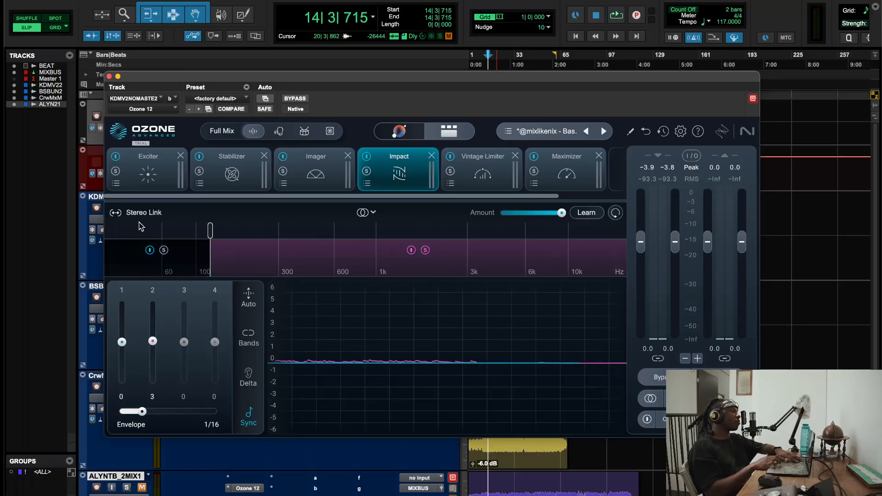
# - Lower the crossover between Impact's first and second bands to about 100 Hz during playback
pyautogui.press('space')
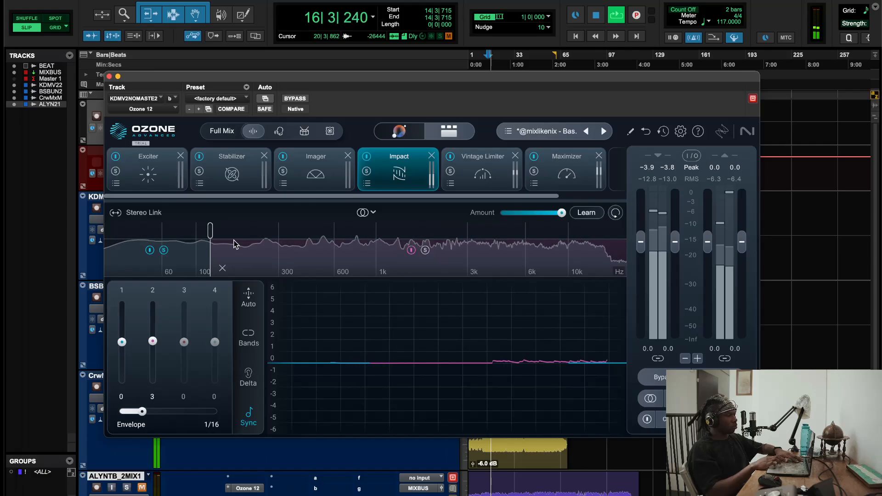
pyautogui.moveTo(210, 234); pyautogui.dragTo(196, 233)
pyautogui.press('space')
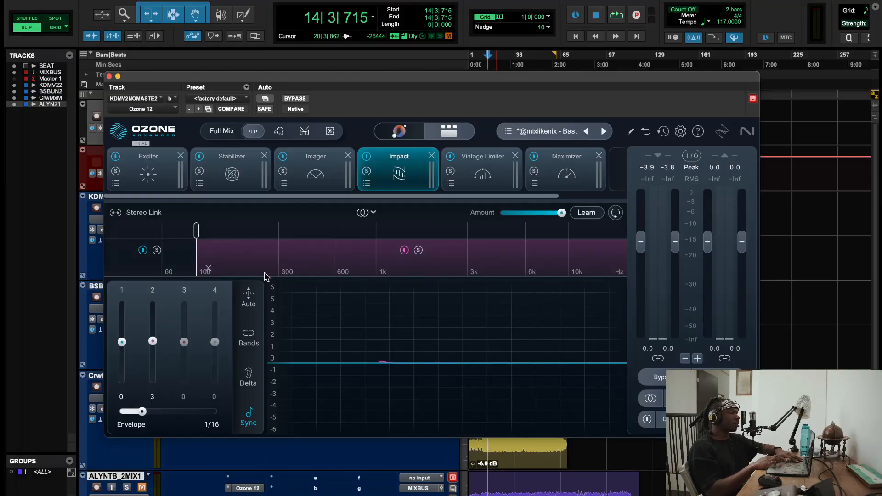
# - Review the Vintage Limiter settings and the limiting modes offered in the Maximizer, including the IRC 4 variants
pyautogui.click(482, 179)
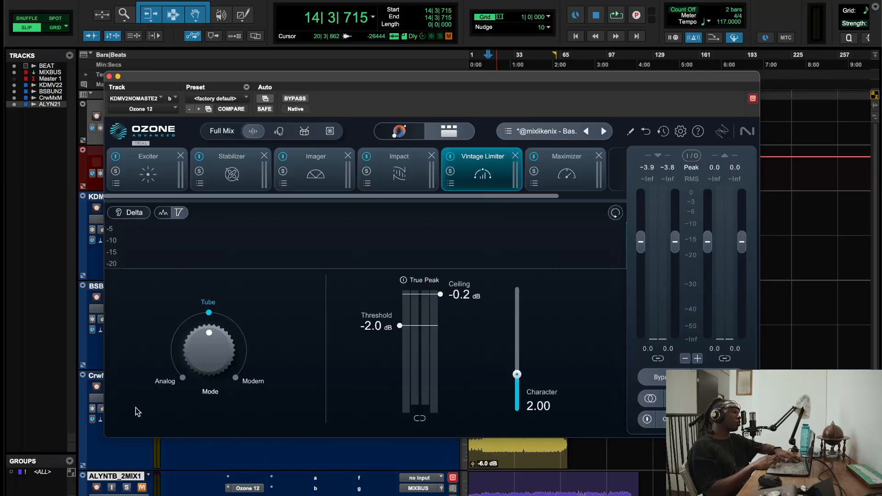
pyautogui.click(553, 188)
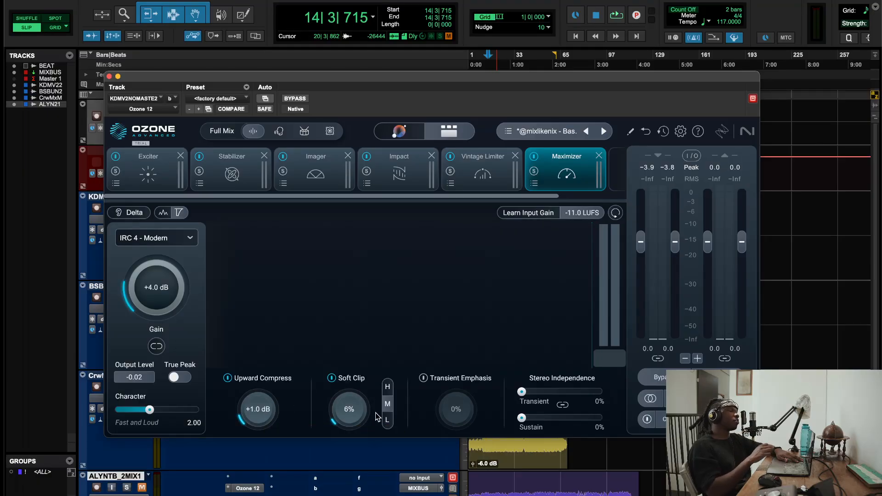
pyautogui.click(161, 238)
pyautogui.moveTo(162, 311)
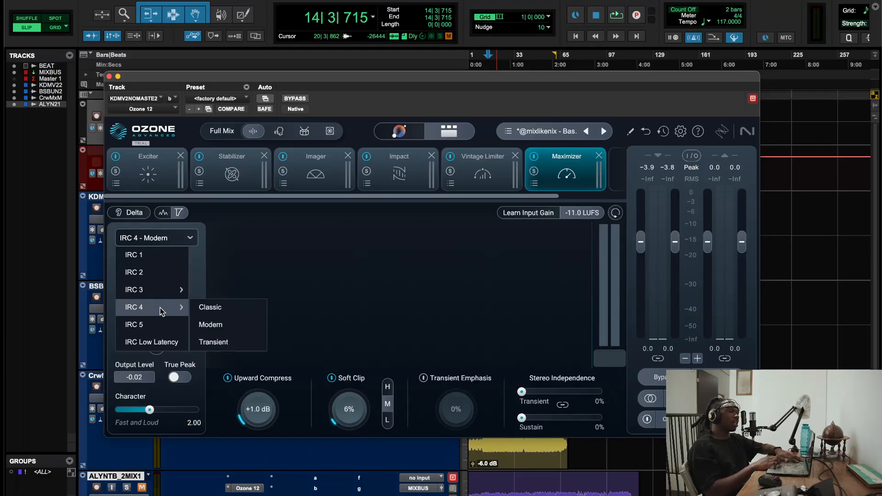
pyautogui.click(180, 240)
# - Play the master and compare it twice with the whole Ozone chain bypassed and active
pyautogui.press('space')
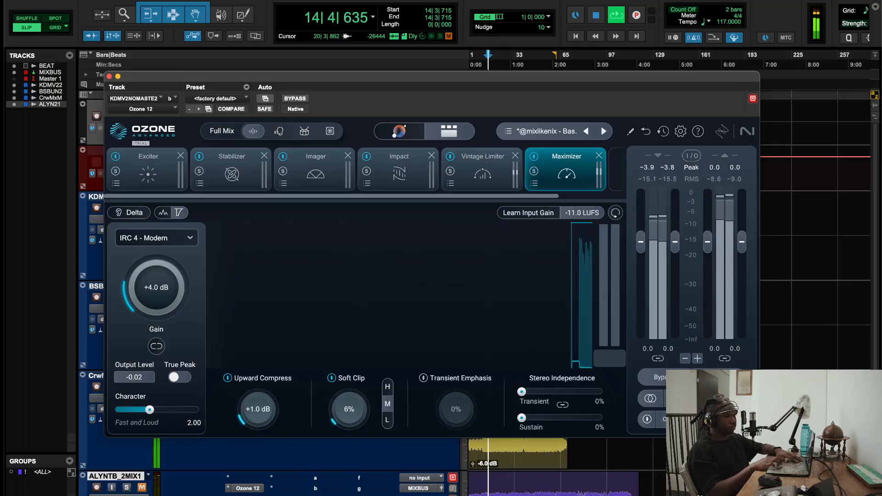
pyautogui.click(652, 377)
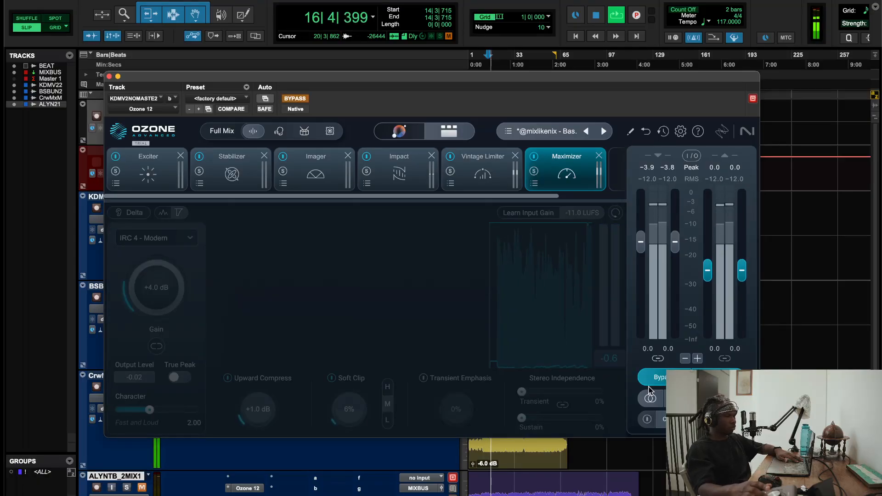
pyautogui.click(657, 376)
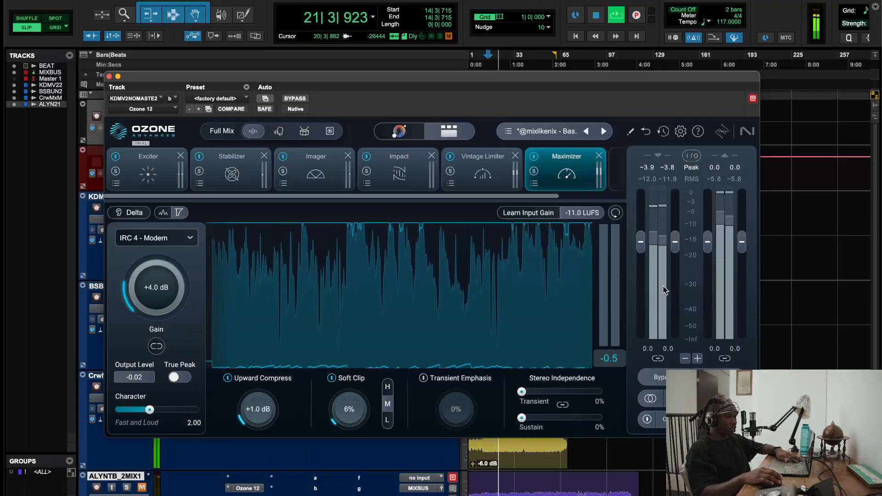
pyautogui.click(661, 376)
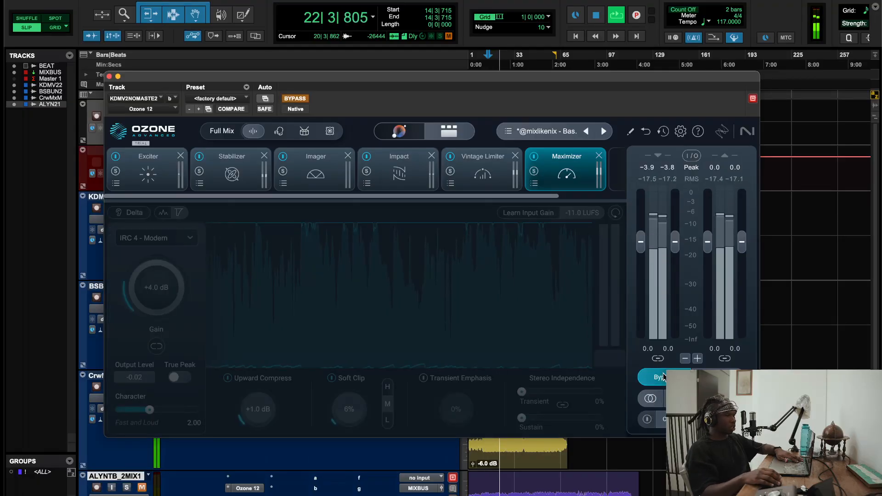
pyautogui.click(662, 377)
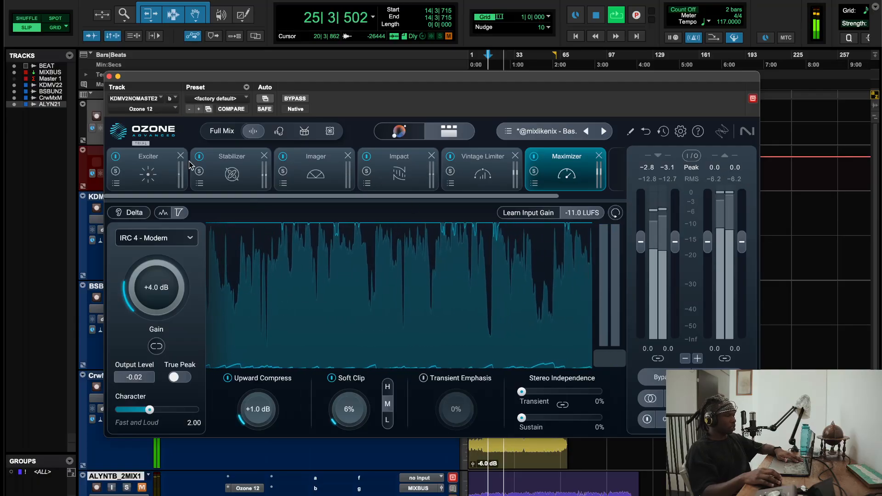
# - Switch from KDMV2NOMASTE2 to the Ozone 12 window on BSBUNMASTERE2 and audition the master with Equalizer 1 shown
pyautogui.click(109, 77)
pyautogui.press('space')
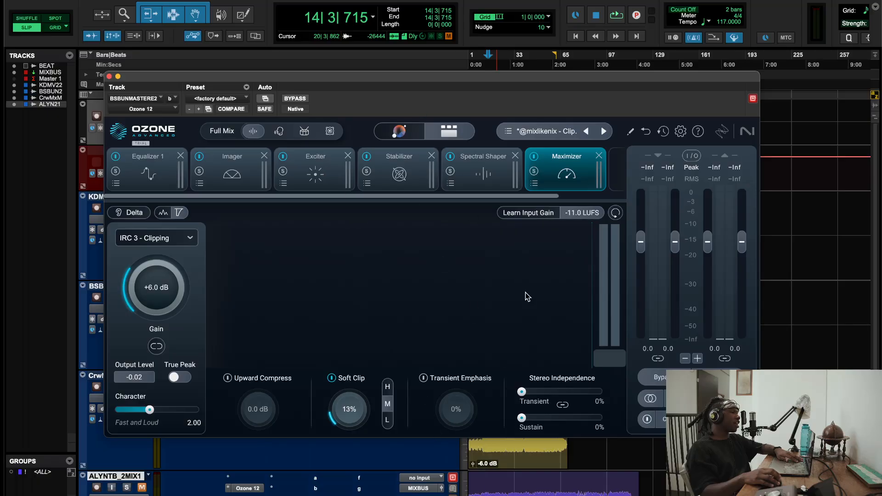
pyautogui.moveTo(222, 86); pyautogui.dragTo(242, 69)
pyautogui.press('space')
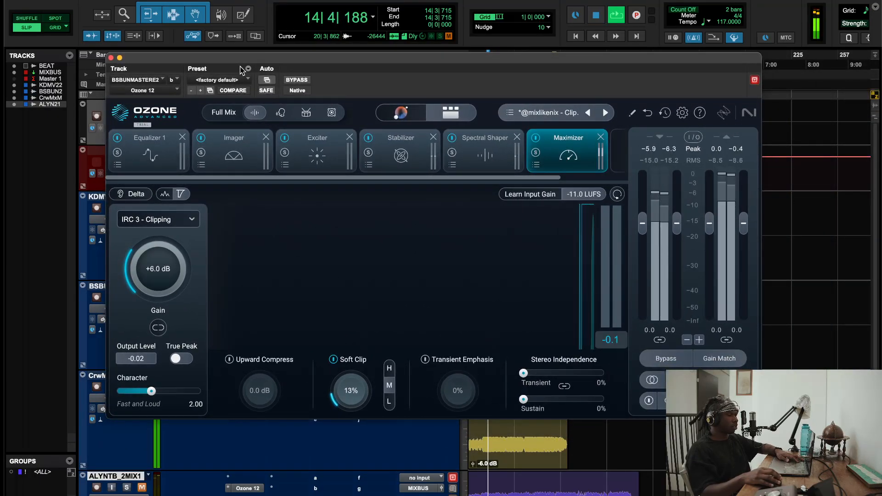
pyautogui.click(148, 147)
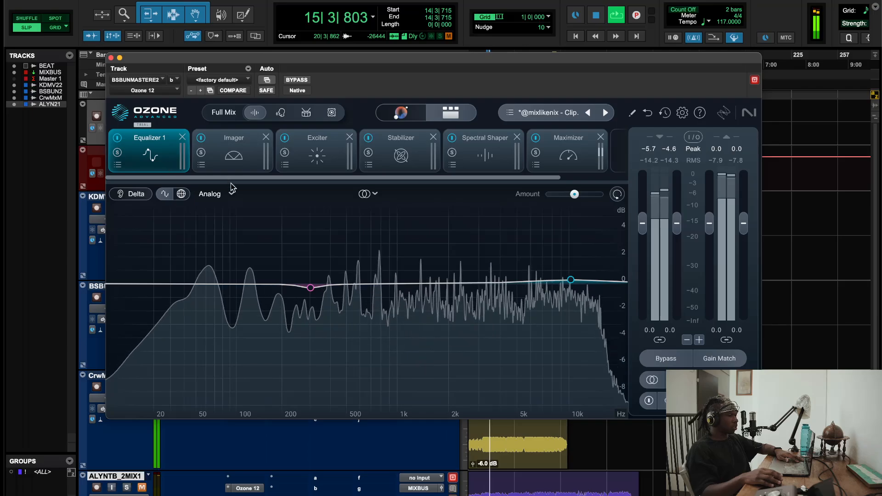
pyautogui.press('space')
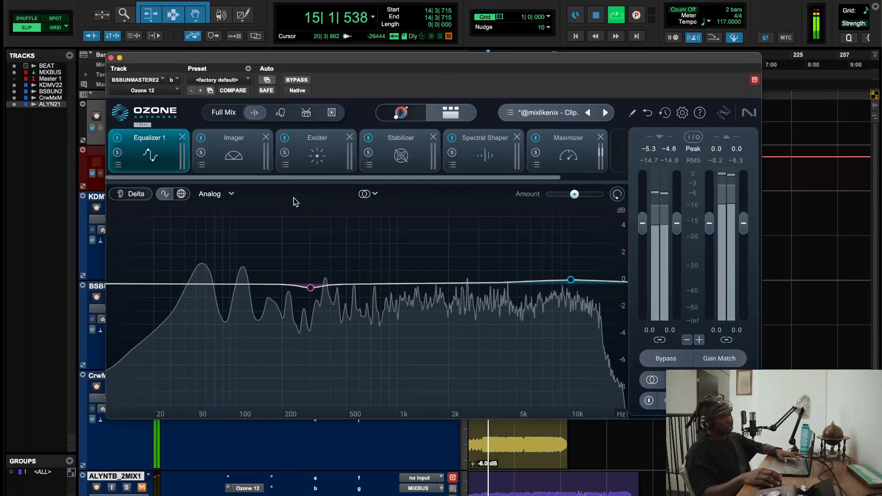
pyautogui.press('space')
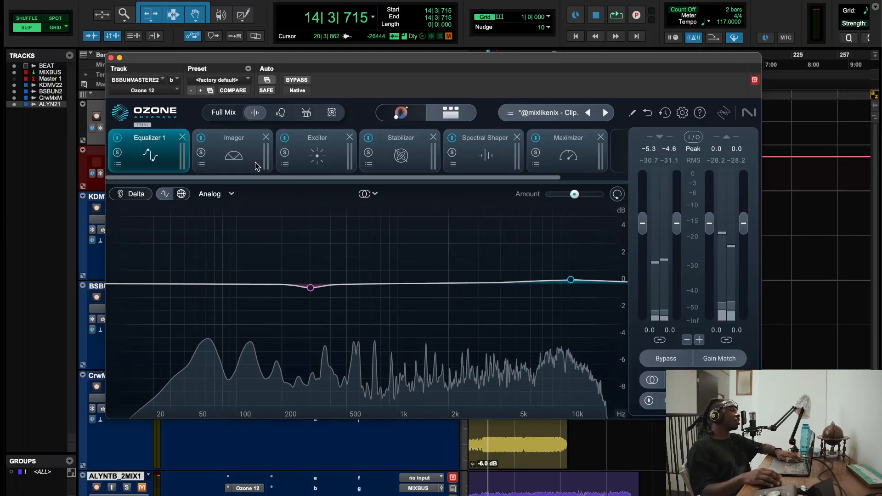
# - During playback, bypass Equalizer 1, Imager, Exciter, Stabilizer and Spectral Shaper, leaving only the Maximizer active
pyautogui.press('space')
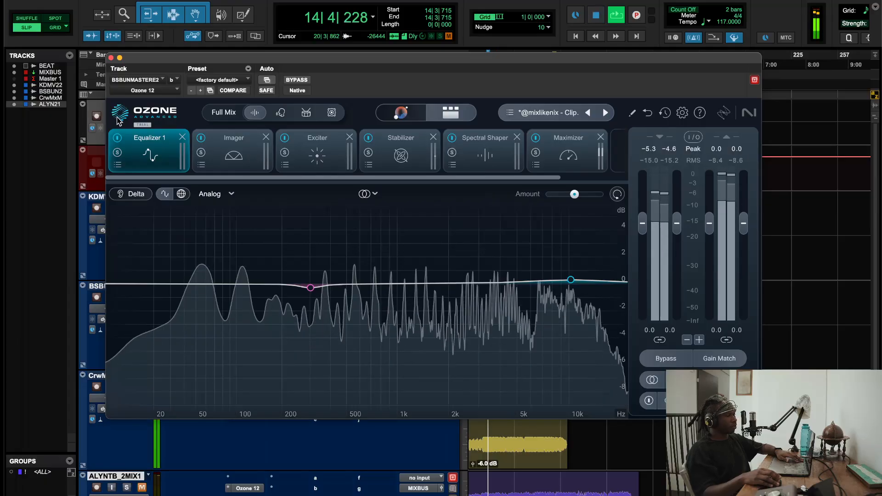
pyautogui.click(118, 138)
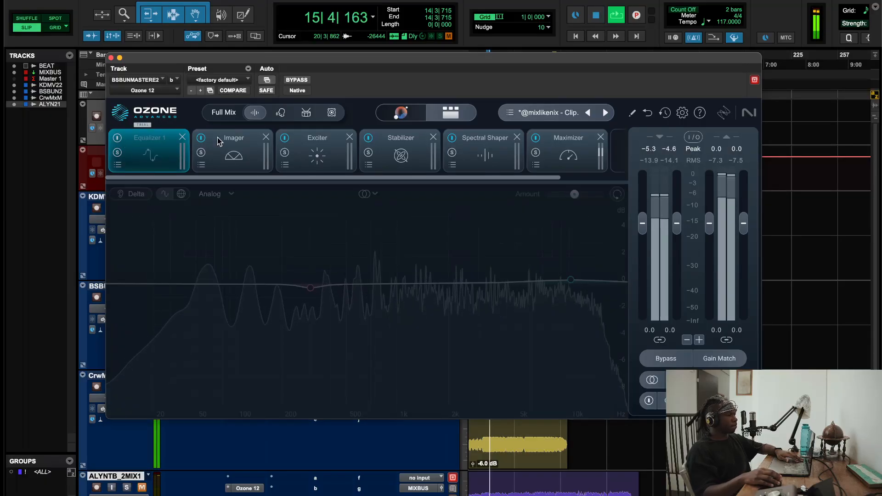
pyautogui.click(201, 138)
pyautogui.click(284, 138)
pyautogui.click(368, 137)
pyautogui.click(451, 138)
pyautogui.moveTo(508, 178); pyautogui.dragTo(472, 191)
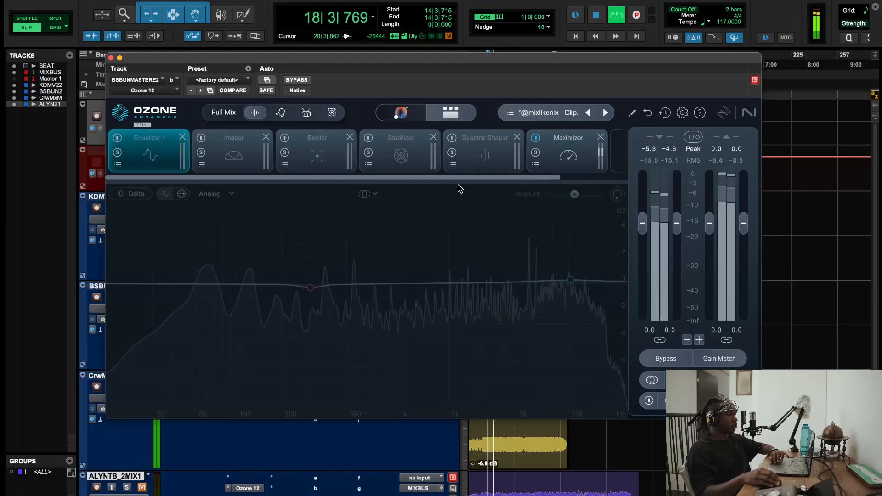
# - Show the Spectral Shaper, re-enable it and audition its effect on the master
pyautogui.click(466, 149)
pyautogui.click(451, 138)
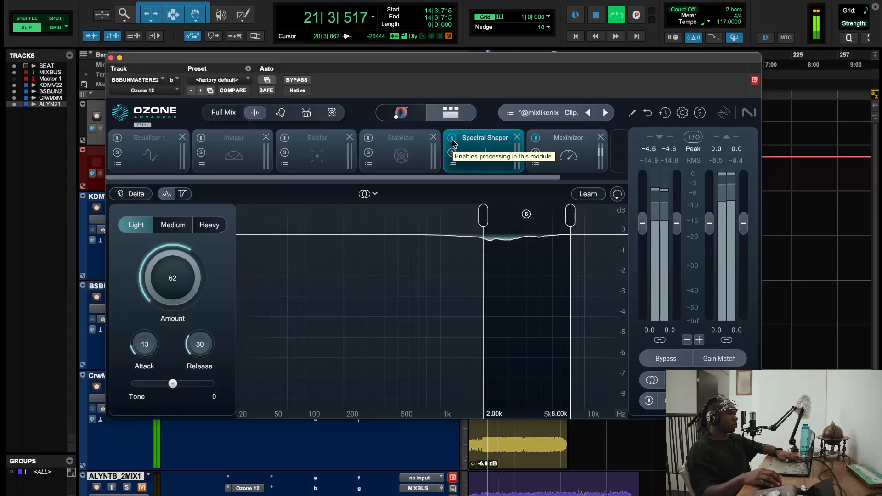
pyautogui.press('space')
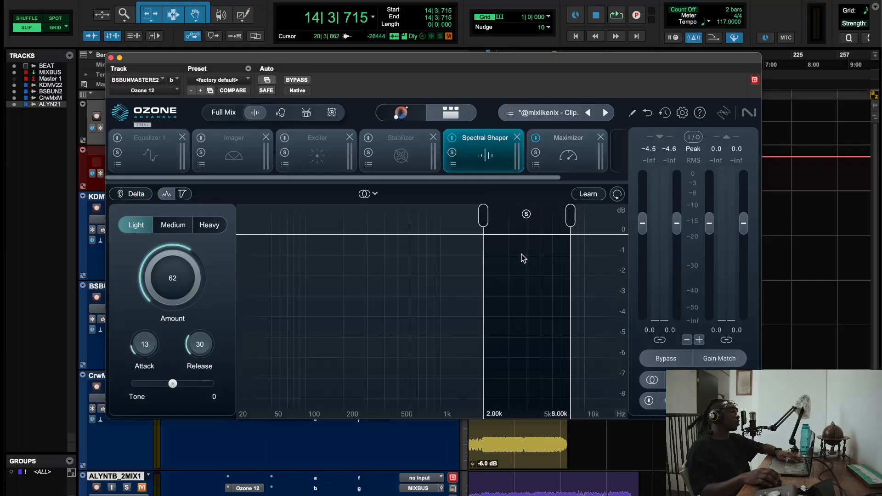
pyautogui.press('space')
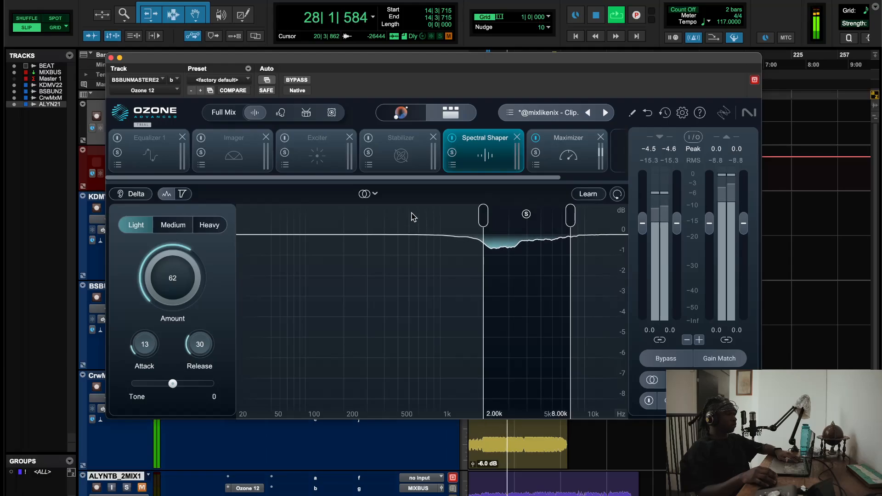
# - Show the Stabilizer, re-enable it and audition it with the master playing
pyautogui.click(384, 145)
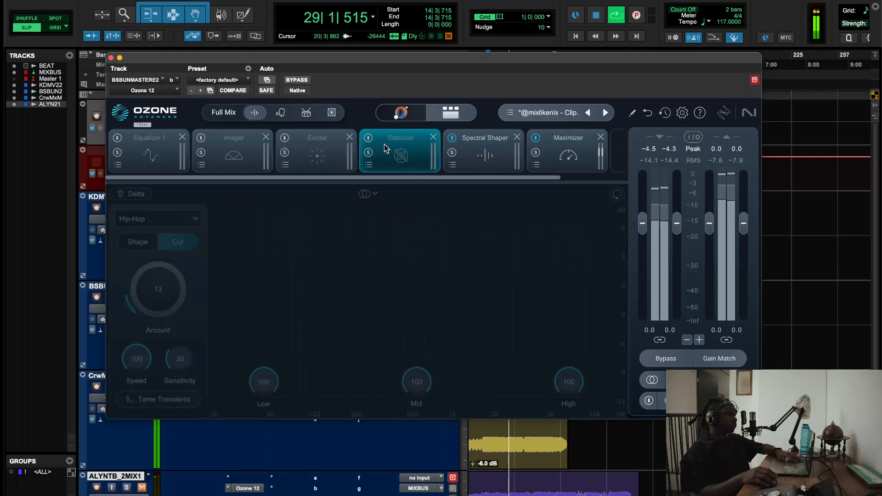
pyautogui.click(367, 139)
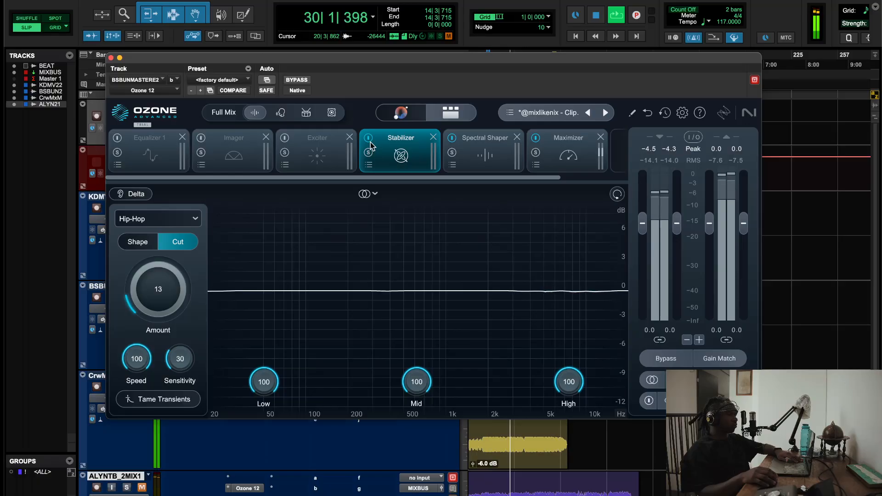
pyautogui.press('space')
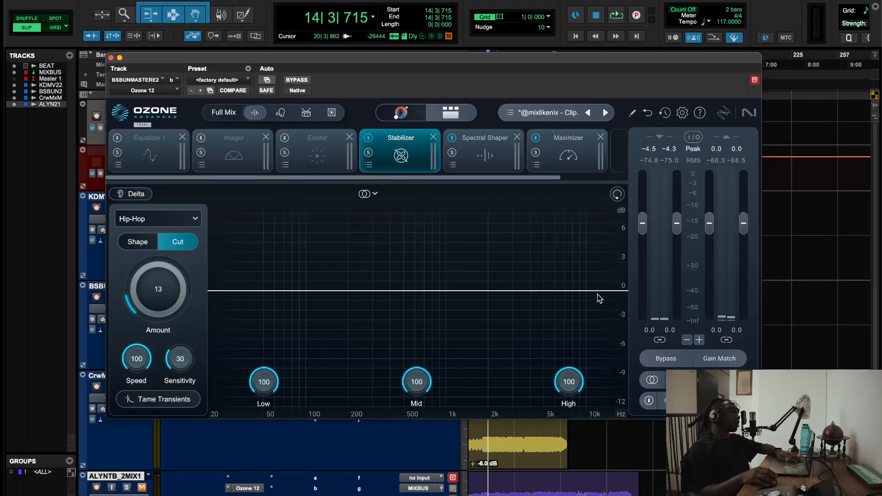
pyautogui.press('space')
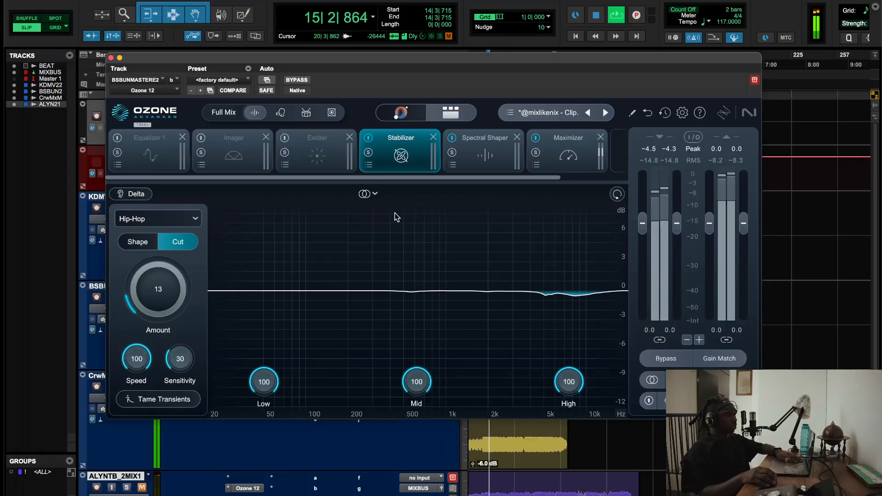
# - Show and enable the Exciter, compare the playing master with it bypassed and re-enabled, and stop playback
pyautogui.click(318, 156)
pyautogui.click(285, 138)
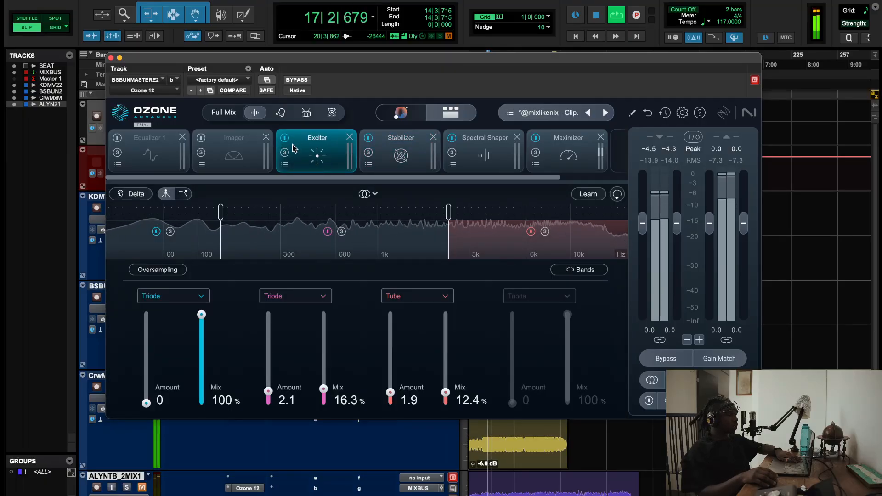
pyautogui.click(285, 138)
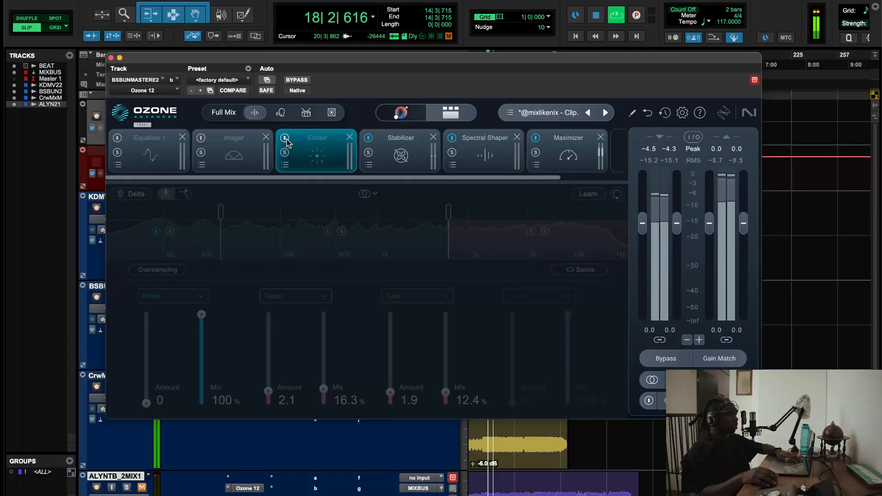
pyautogui.click(285, 139)
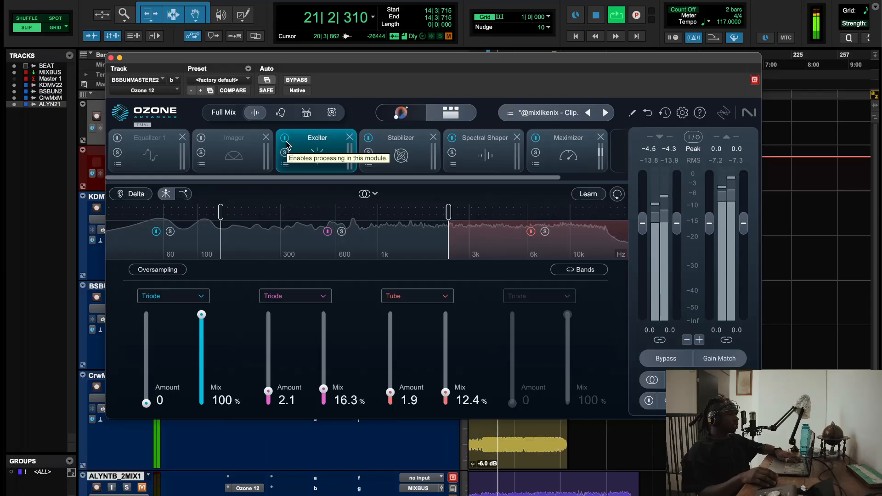
pyautogui.press('space')
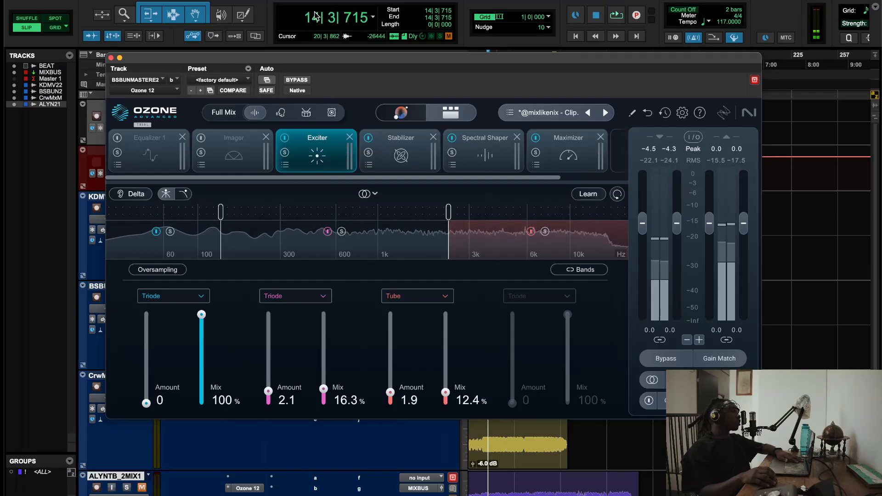
# - Review the Spectral Shaper, Stabilizer and Exciter settings with playback stopped
pyautogui.click(485, 156)
pyautogui.click(387, 156)
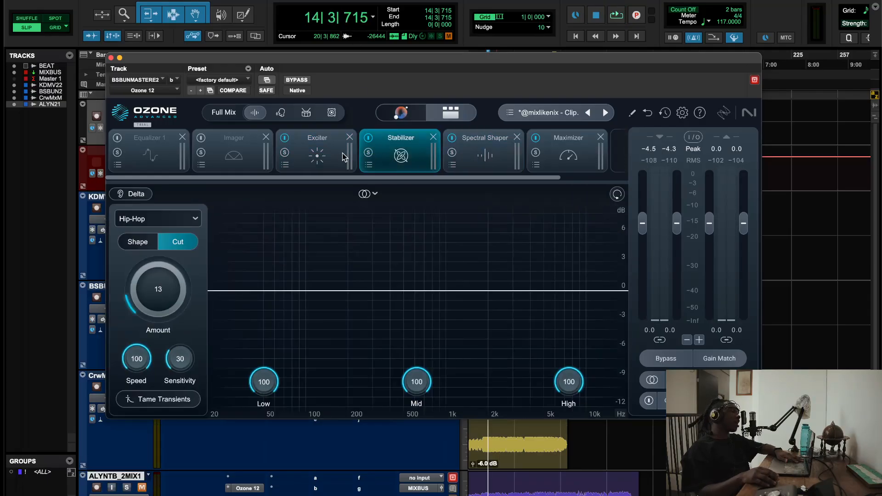
pyautogui.click(482, 161)
pyautogui.click(406, 154)
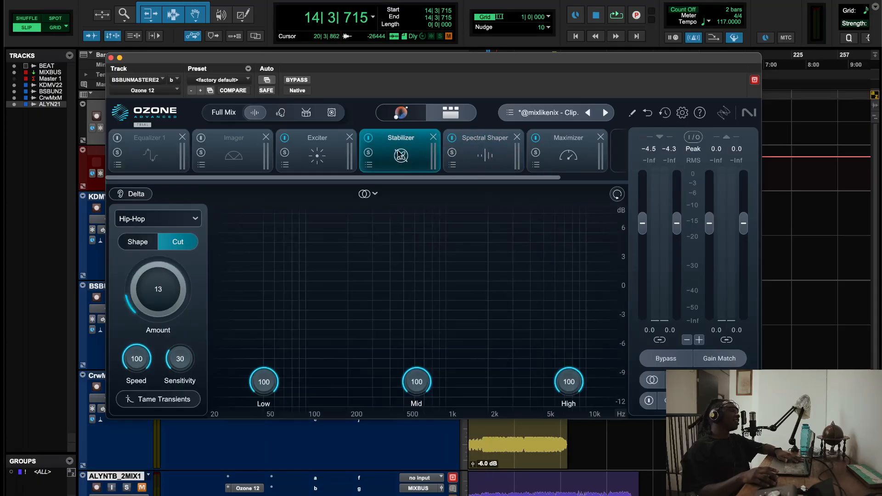
pyautogui.click(344, 155)
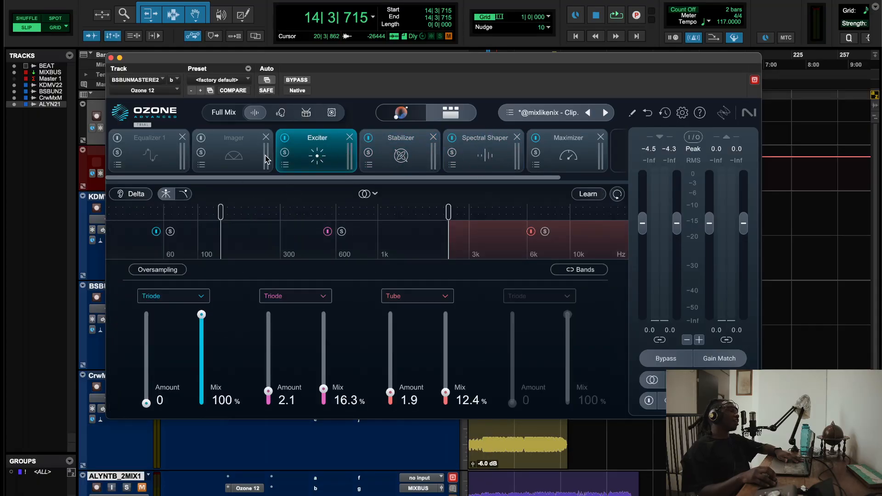
# - Show the Imager and Equalizer 1 in turn and re-enable both modules
pyautogui.click(236, 164)
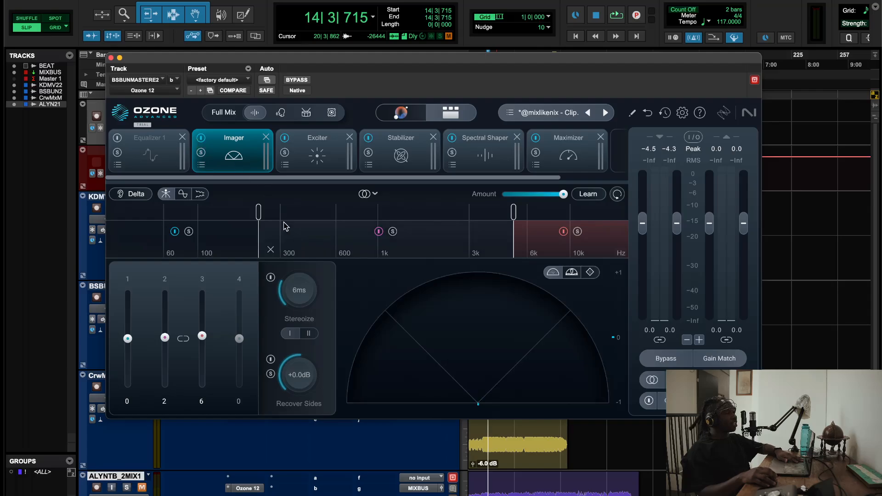
pyautogui.click(176, 162)
pyautogui.click(117, 138)
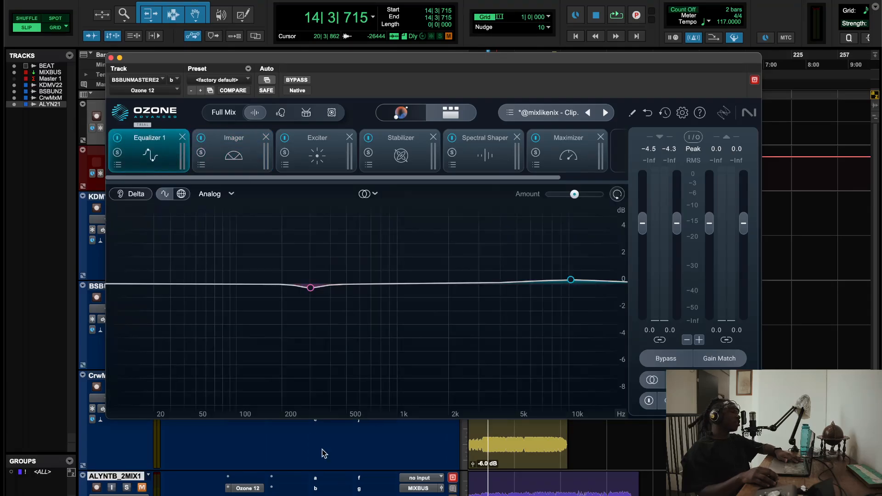
# - Play the master and compare it twice with Equalizer 1 bypassed and active
pyautogui.press('space')
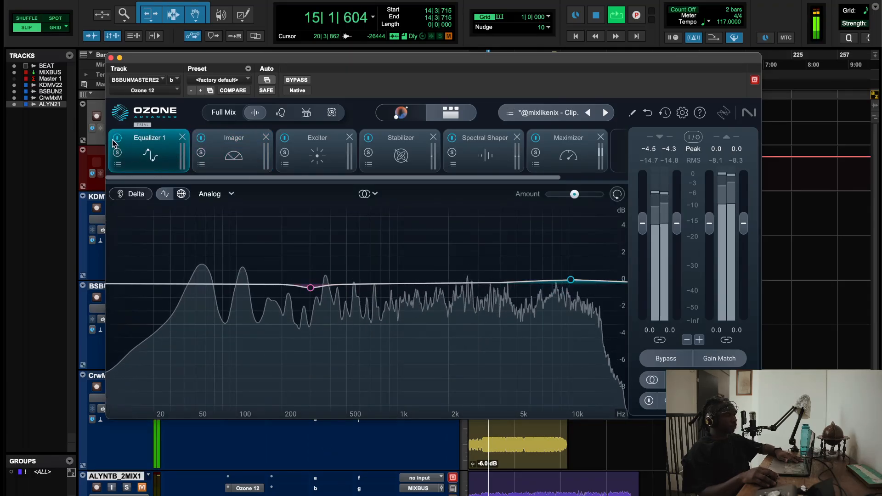
pyautogui.click(118, 138)
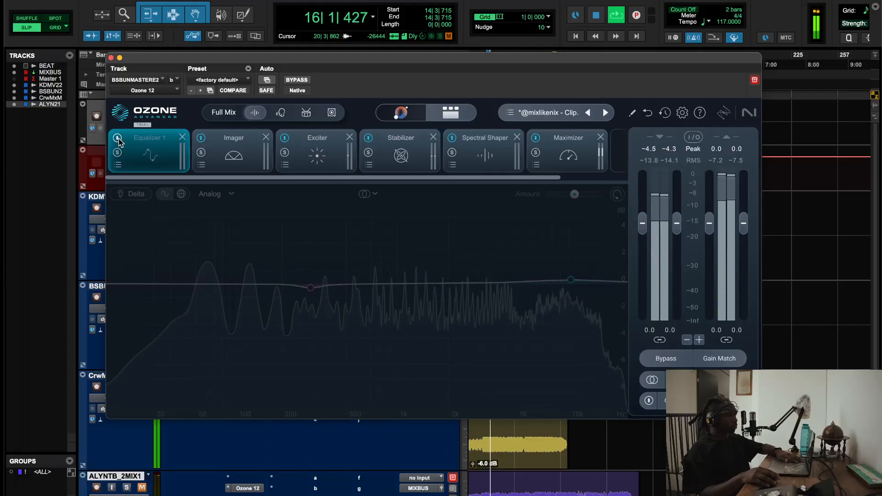
pyautogui.click(118, 138)
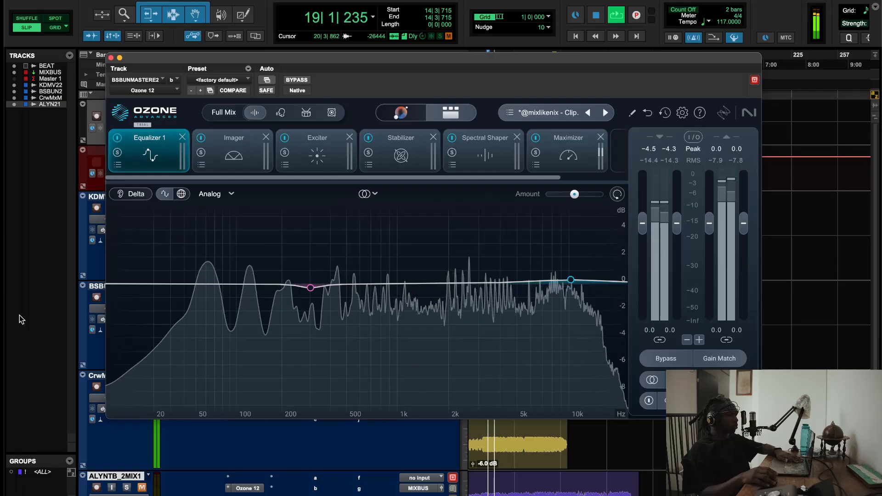
pyautogui.click(117, 138)
pyautogui.click(117, 139)
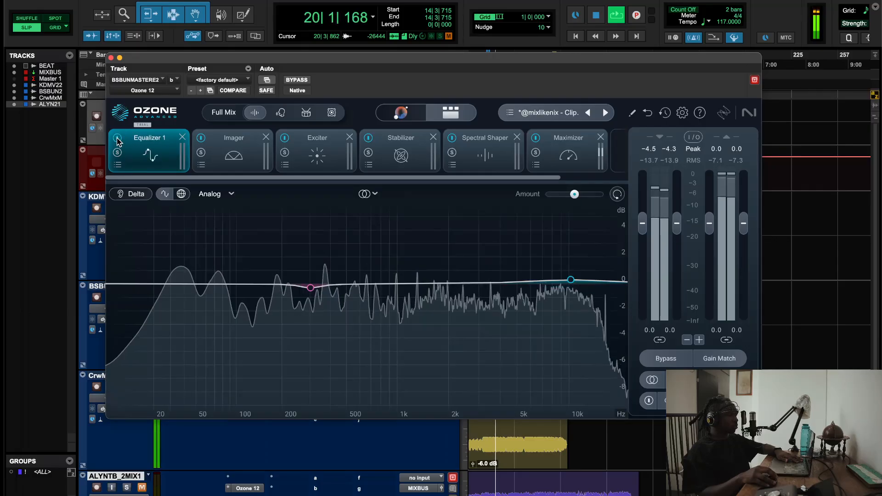
# - Review the Maximizer during playback, then stop and view the custom global presets in the preset manager
pyautogui.click(556, 169)
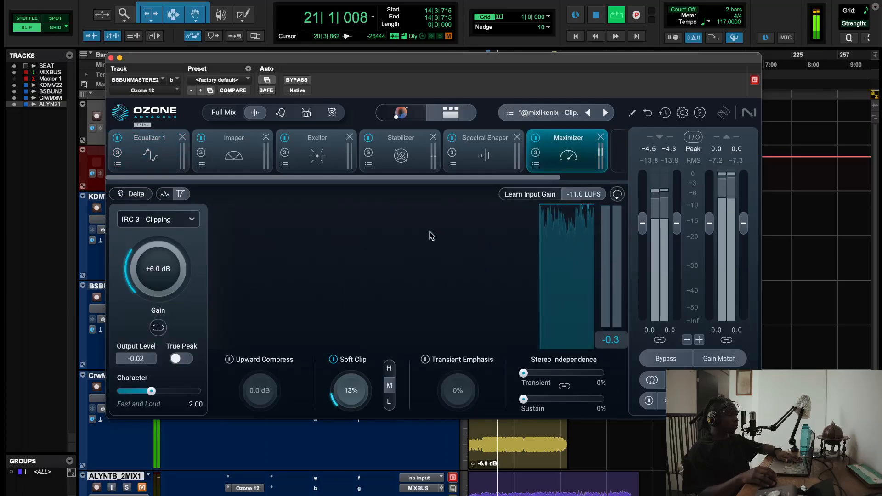
pyautogui.press('space')
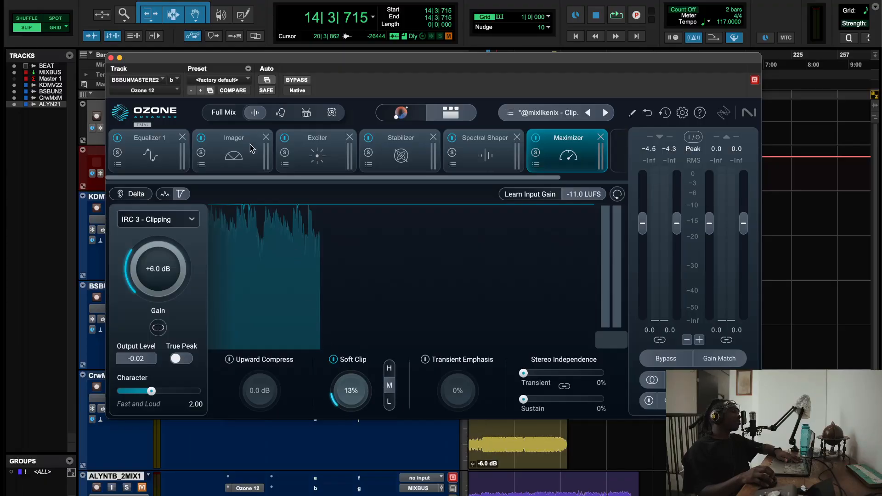
pyautogui.click(556, 117)
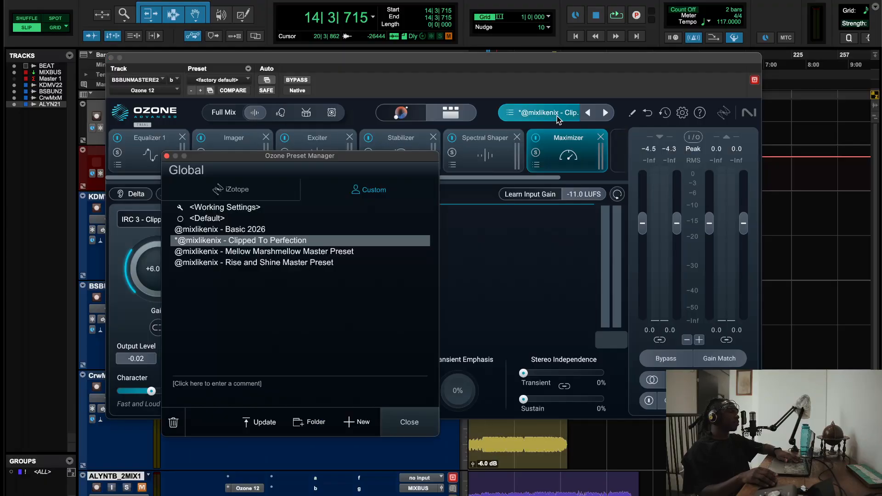
pyautogui.click(166, 156)
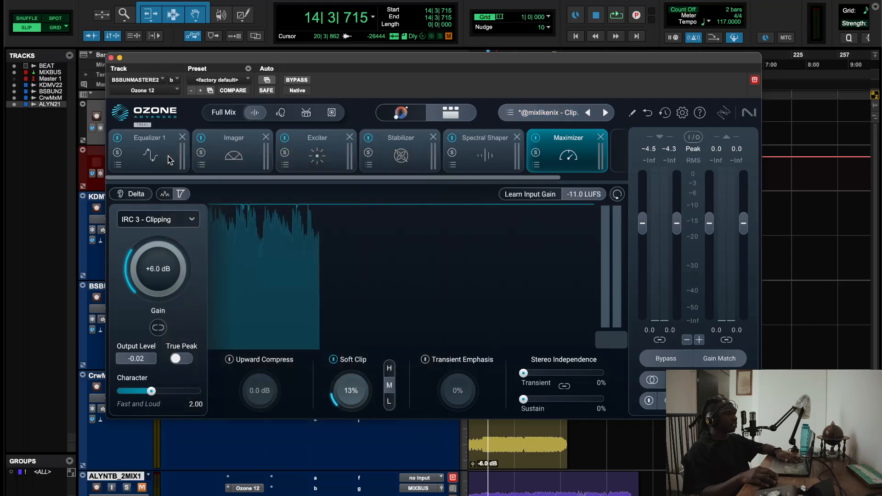
# - Play the master with Gain Match turned on and compare the whole Ozone chain bypassed and active
pyautogui.press('space')
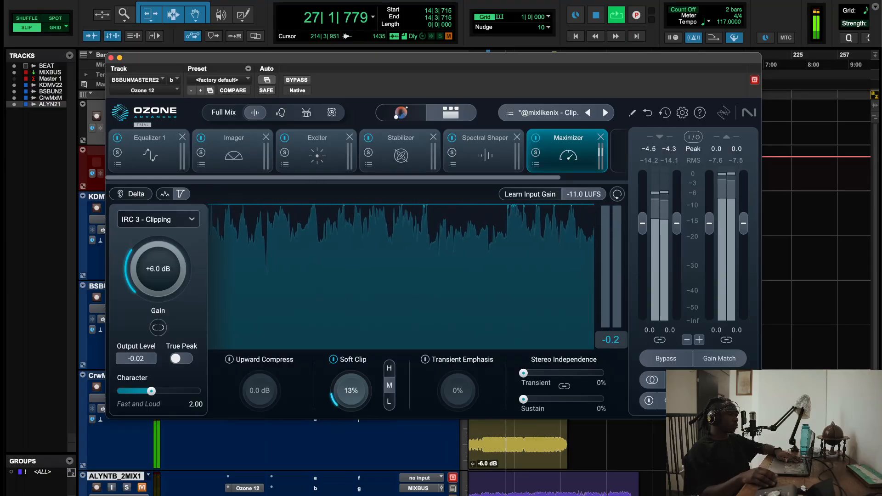
pyautogui.click(684, 362)
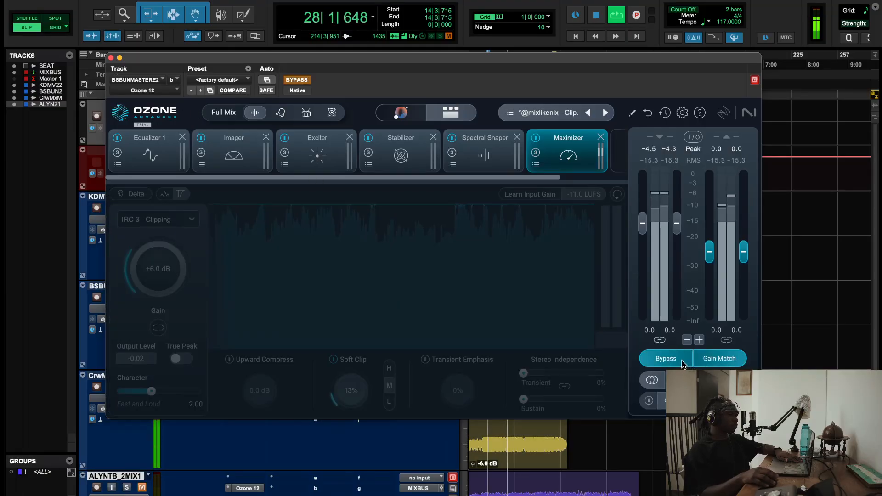
pyautogui.click(680, 360)
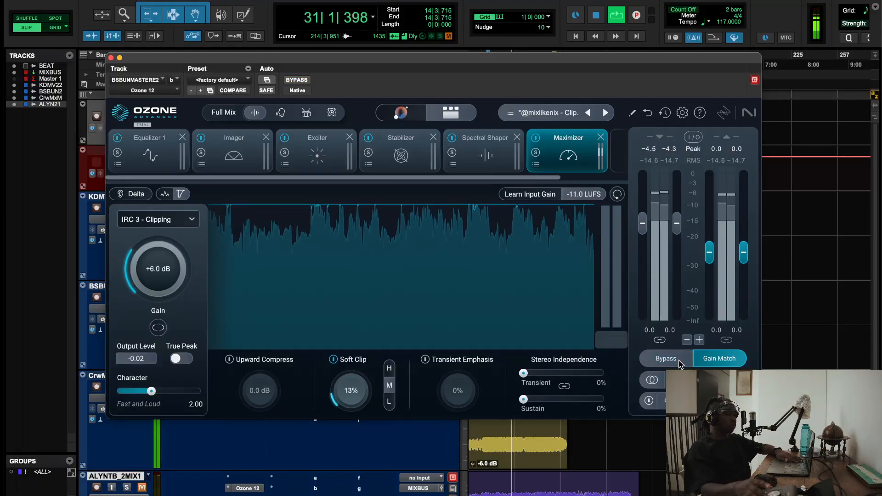
# - Compare the whole Ozone chain bypassed and active once more during playback, then turn Gain Match off
pyautogui.click(680, 361)
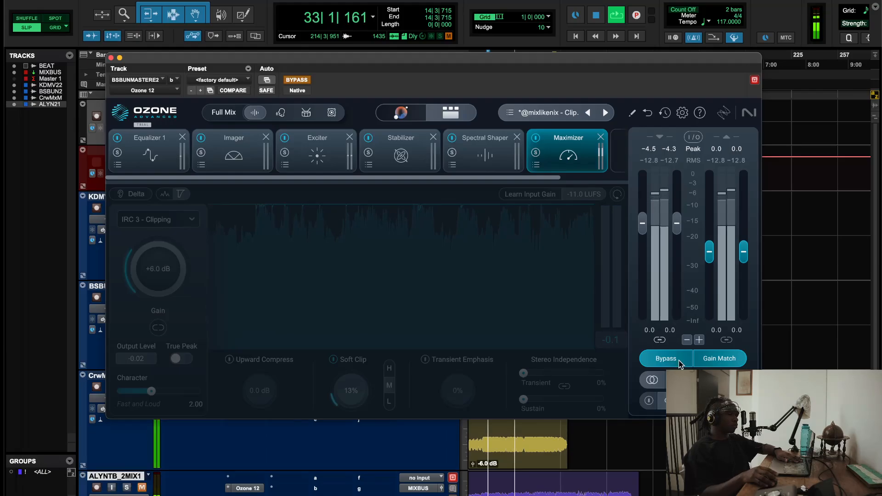
pyautogui.click(679, 359)
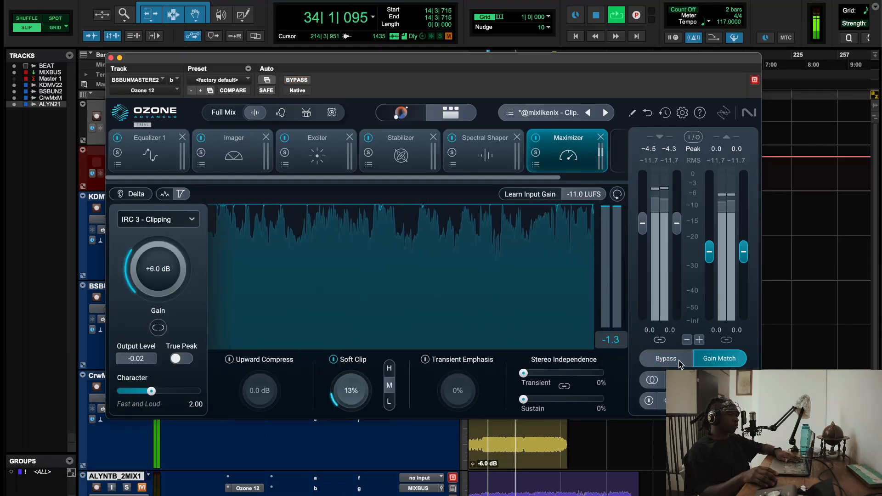
pyautogui.click(725, 364)
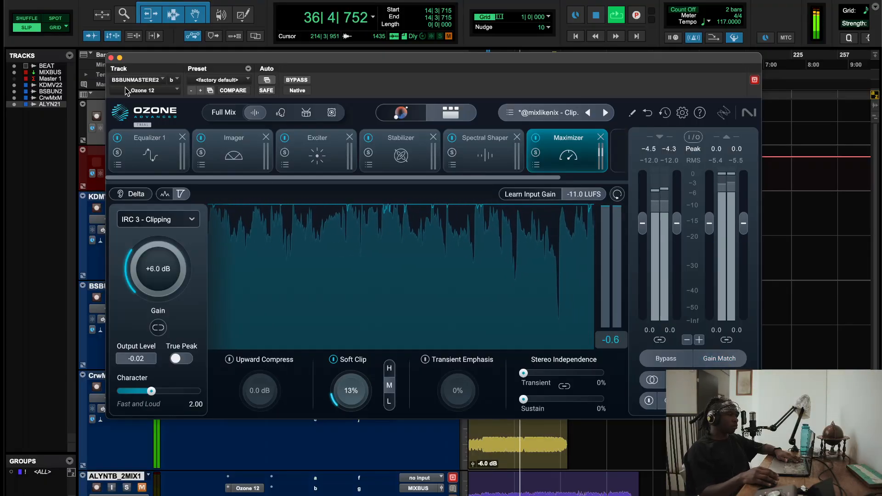
# - Stop playback, close the current Ozone window and open Ozone 12 on the CrwMxdndMstrd track
pyautogui.click(111, 57)
pyautogui.press('space')
pyautogui.scroll(-4, 205, 248)
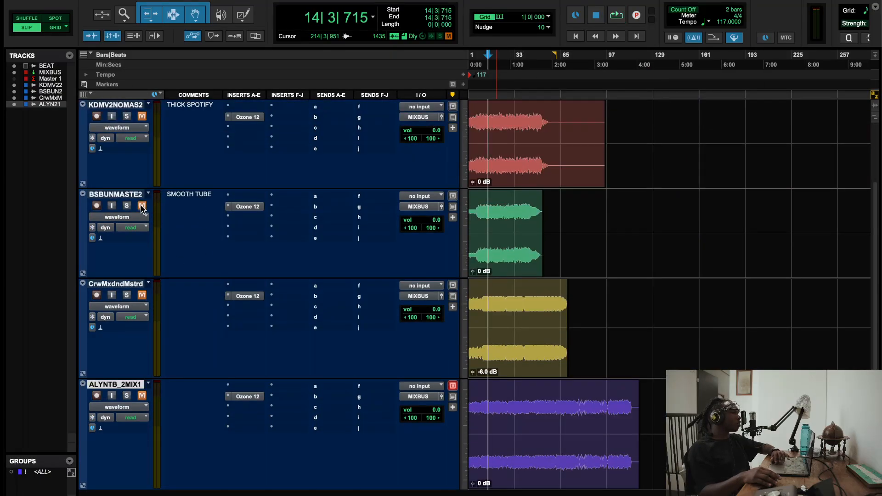
pyautogui.click(247, 288)
pyautogui.click(213, 294)
pyautogui.click(252, 294)
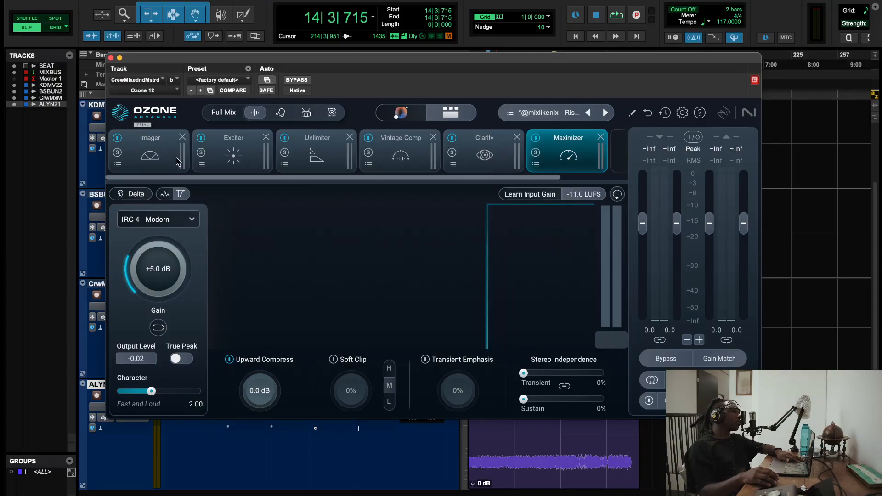
# - Show the Unlimiter and Maximizer settings of this chain, ending on the Unlimiter
pyautogui.click(308, 156)
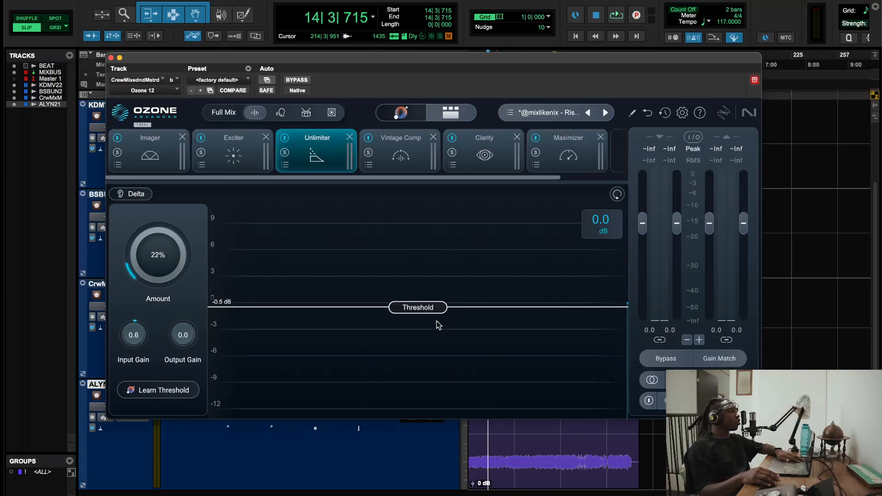
pyautogui.click(550, 156)
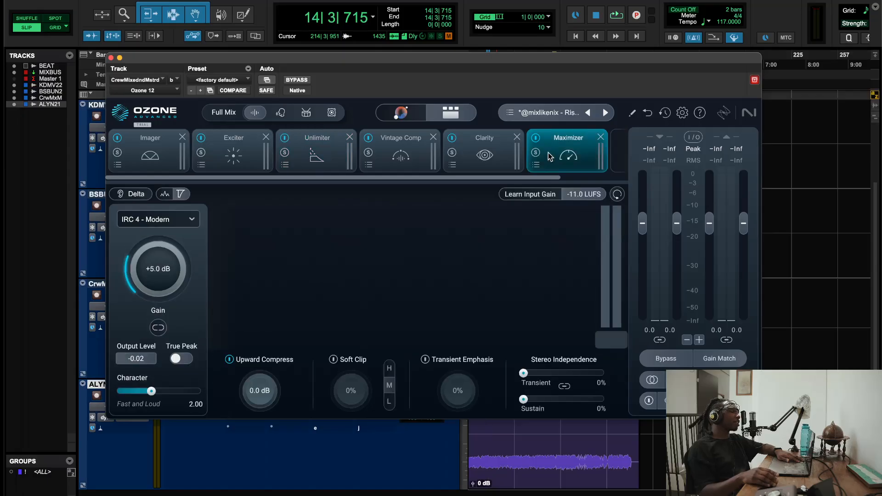
pyautogui.click(305, 153)
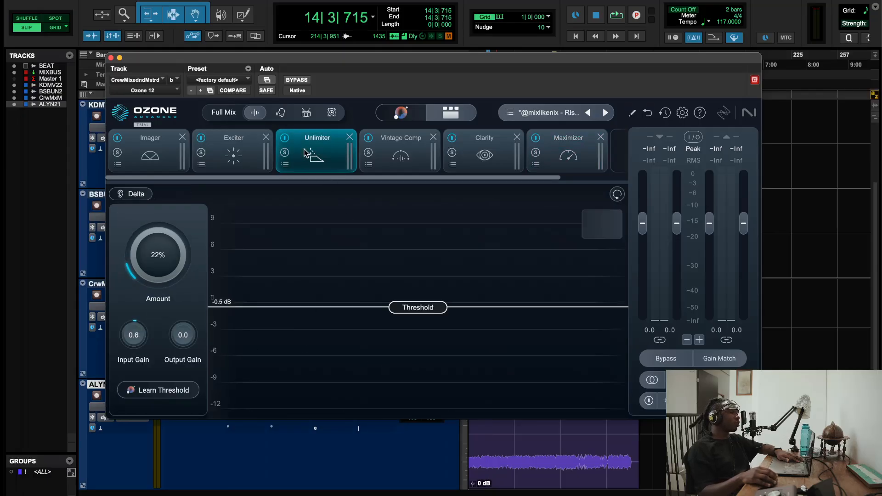
# - Play the master and review the Imager, Exciter and Vintage Comp modules during playback
pyautogui.press('space')
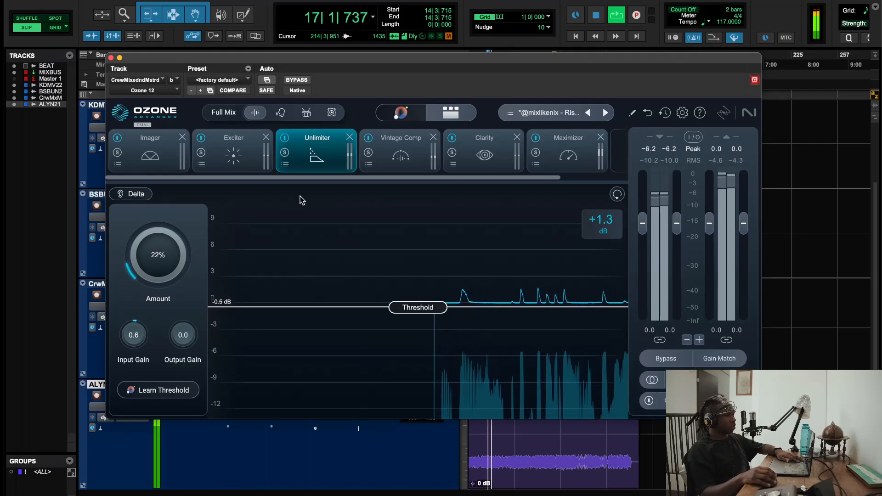
pyautogui.click(157, 158)
pyautogui.click(234, 152)
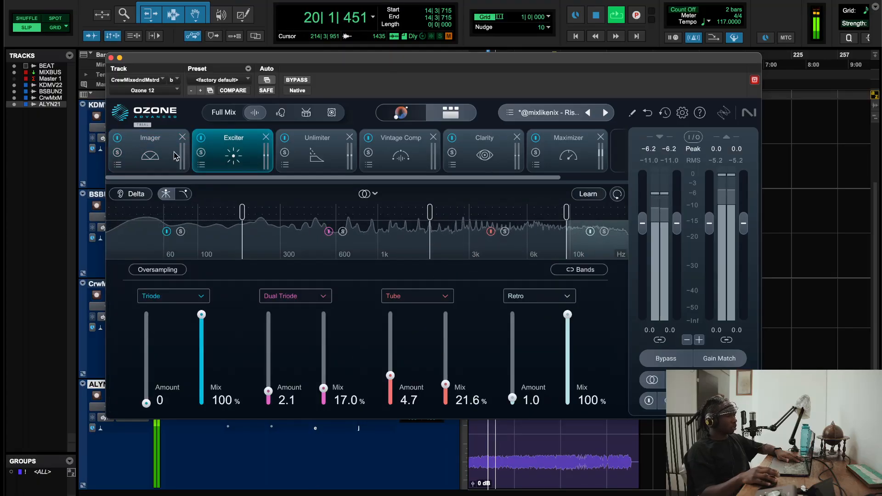
pyautogui.click(400, 154)
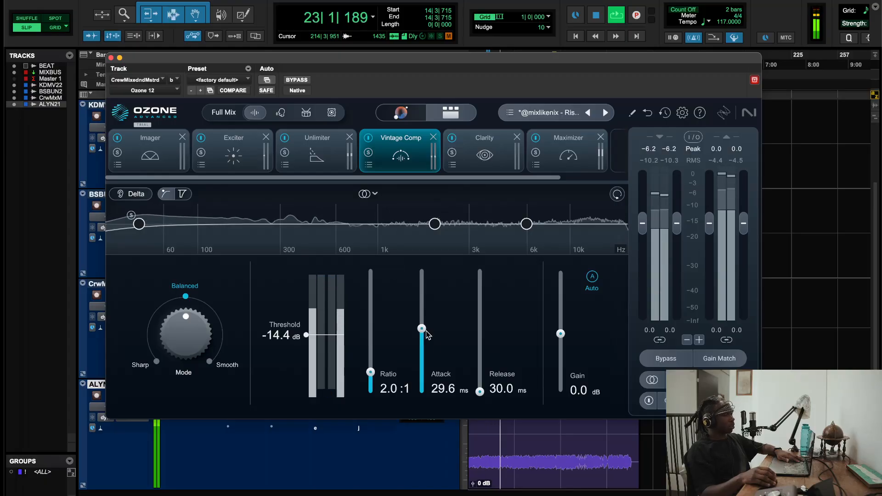
# - Compare the whole chain bypassed and active with Gain Match on, then turn Gain Match off and stop playback
pyautogui.click(719, 360)
pyautogui.click(675, 362)
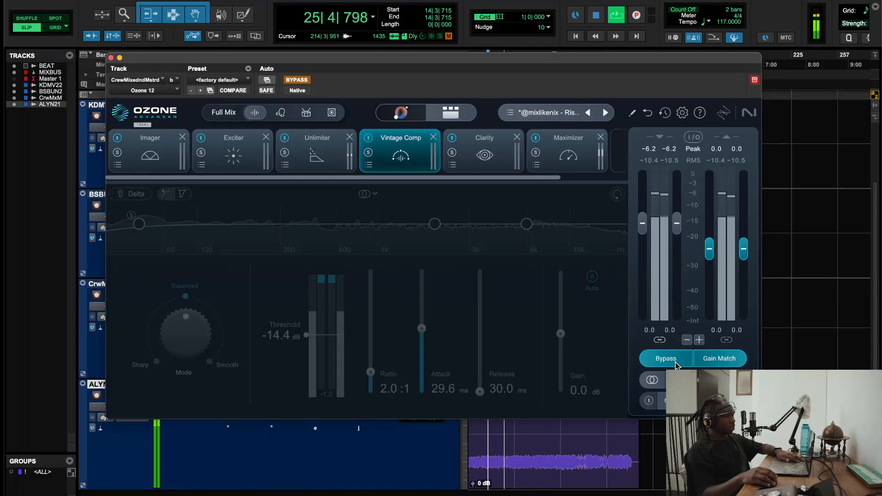
pyautogui.click(681, 362)
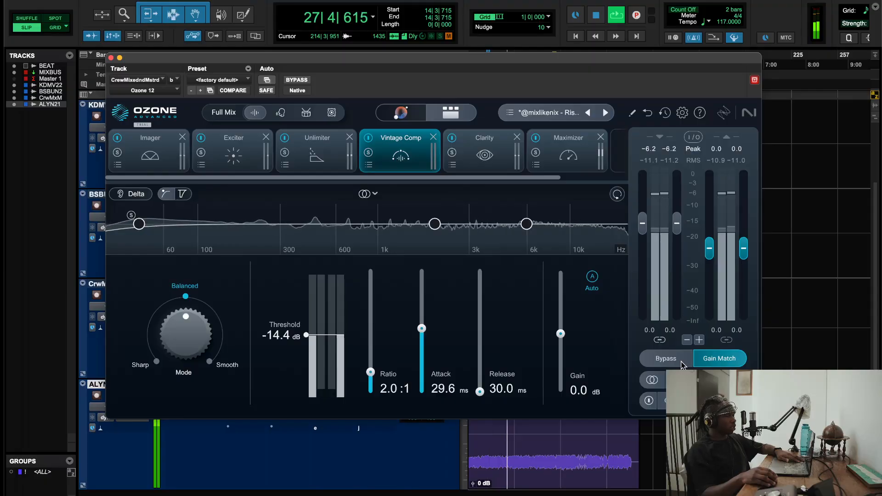
pyautogui.click(705, 362)
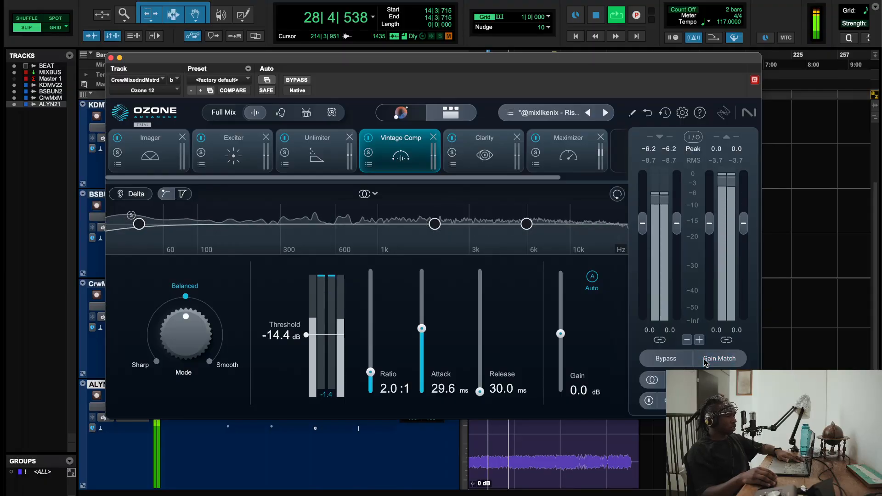
pyautogui.press('space')
# - Review the Unlimiter, Vintage Comp and Clarity settings with playback stopped, ending on Clarity
pyautogui.click(321, 157)
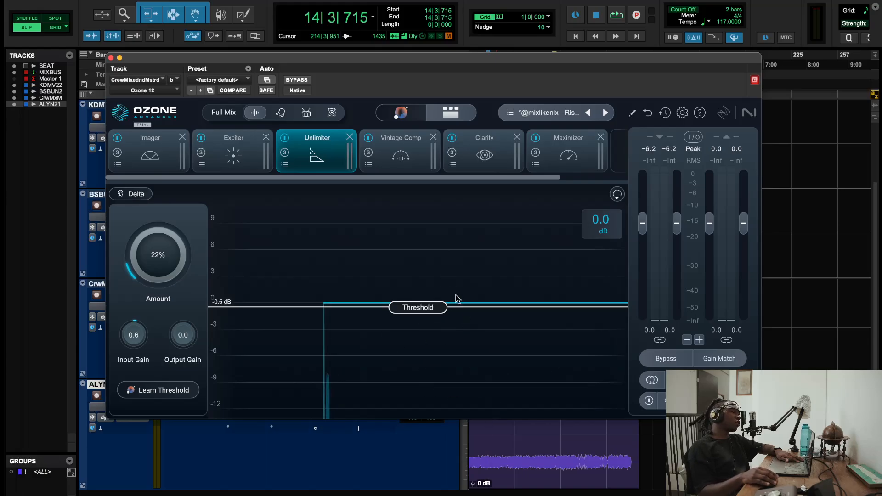
pyautogui.click(398, 158)
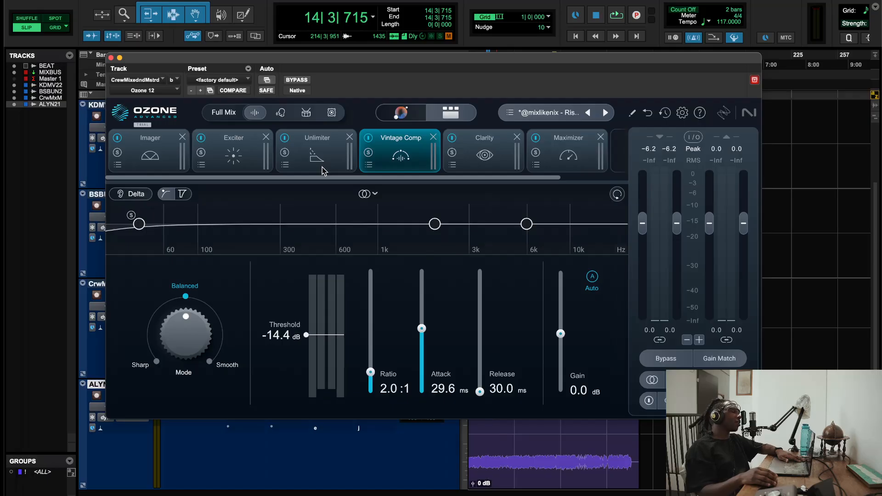
pyautogui.click(323, 163)
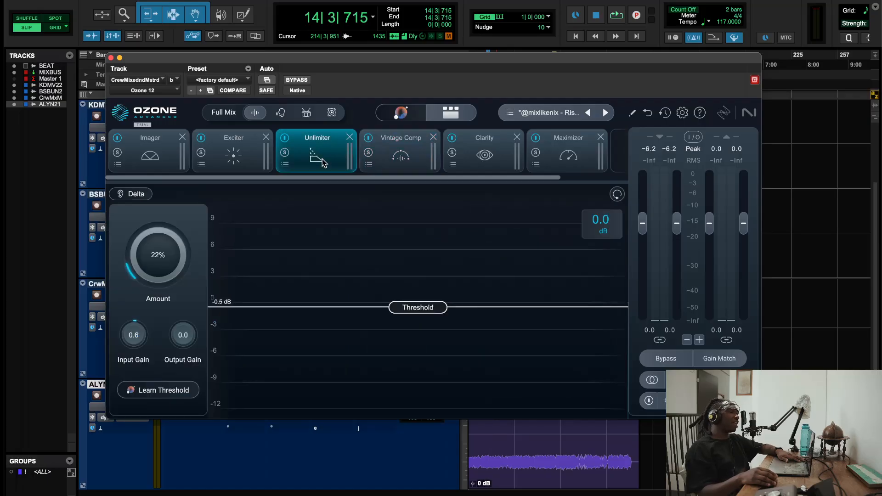
pyautogui.click(410, 163)
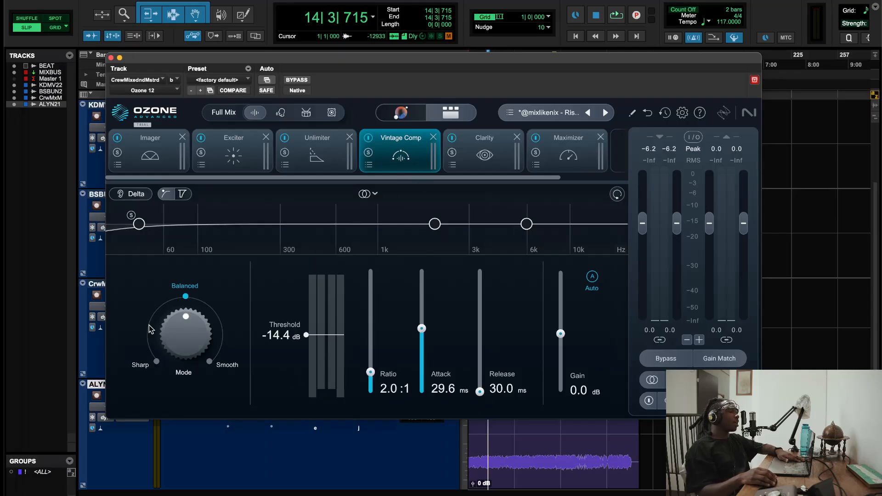
pyautogui.click(491, 157)
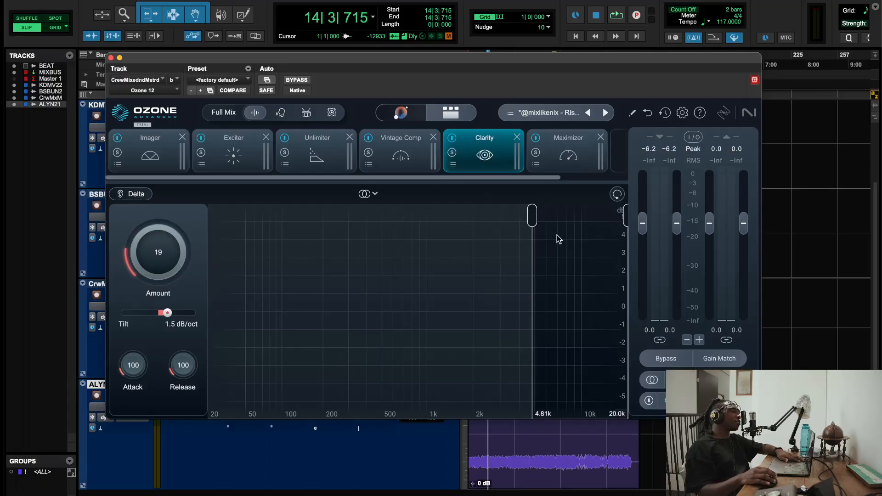
pyautogui.click(324, 167)
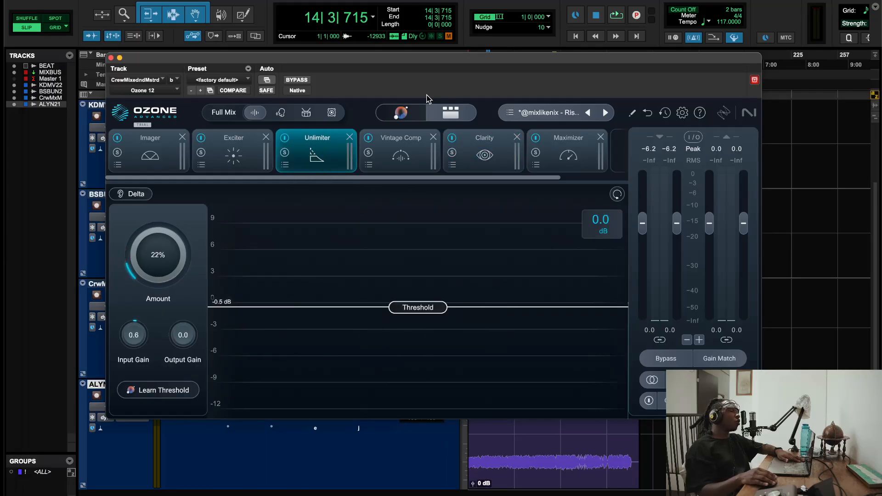
pyautogui.click(500, 160)
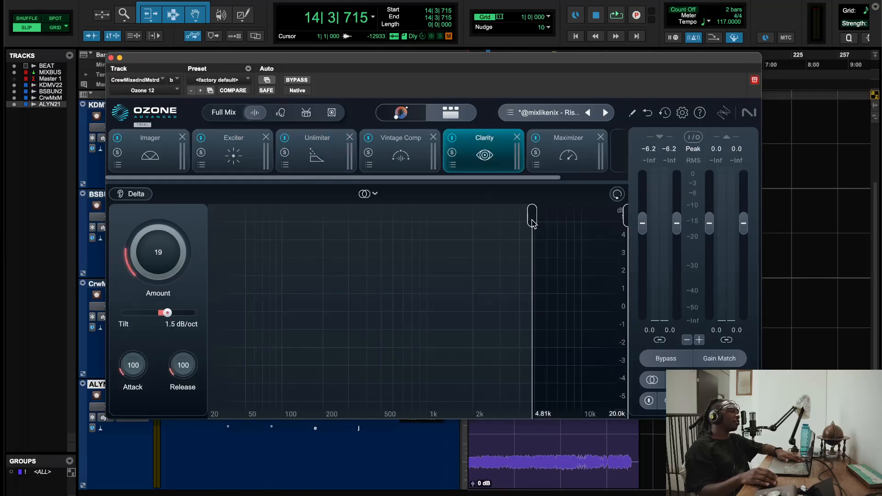
# - Play the master with every module before the Maximizer bypassed, then re-enable them one by one from Imager to Clarity
pyautogui.press('space')
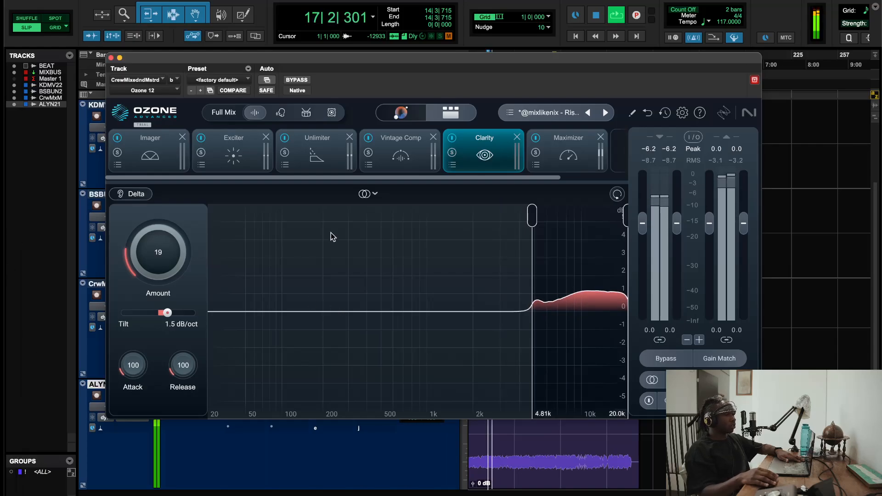
pyautogui.click(452, 138)
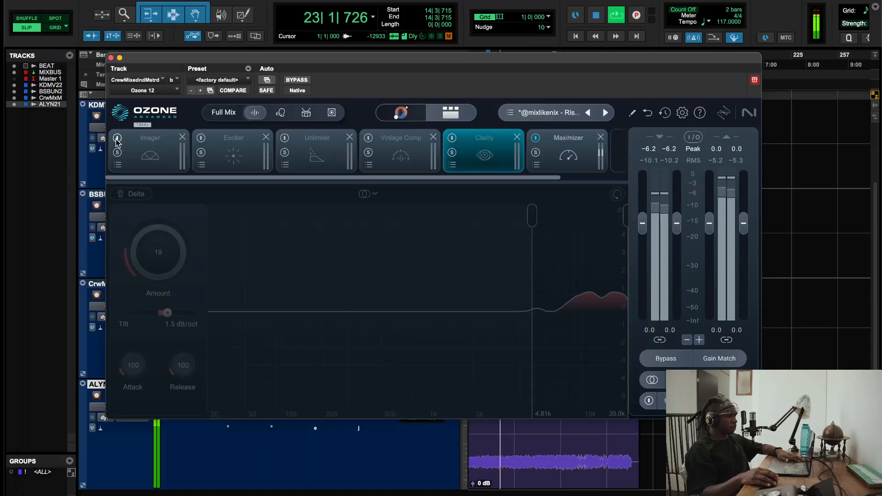
pyautogui.click(201, 138)
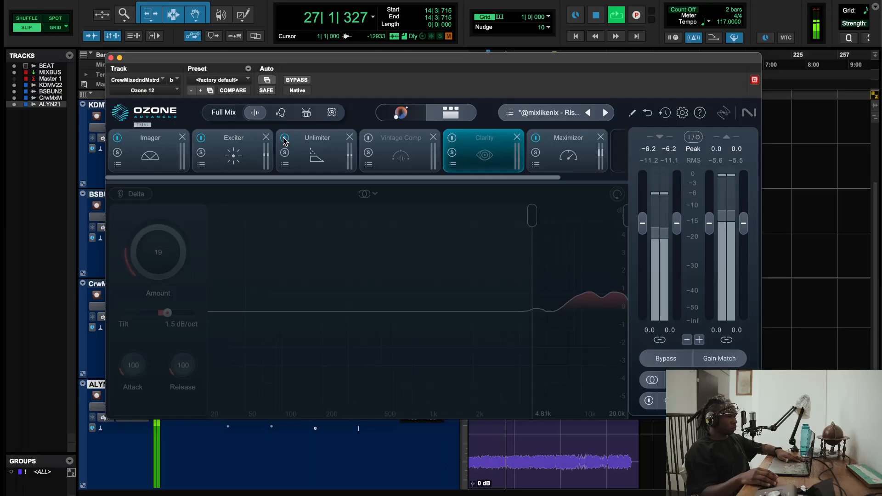
pyautogui.click(285, 165)
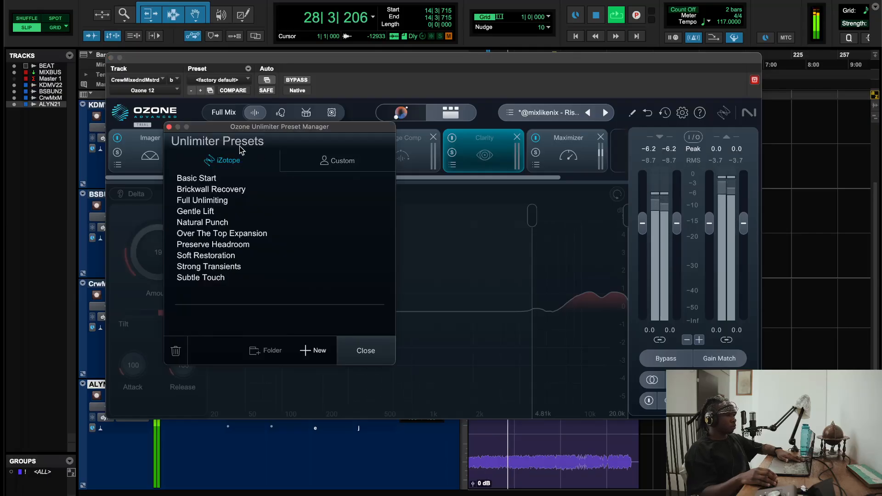
pyautogui.click(169, 128)
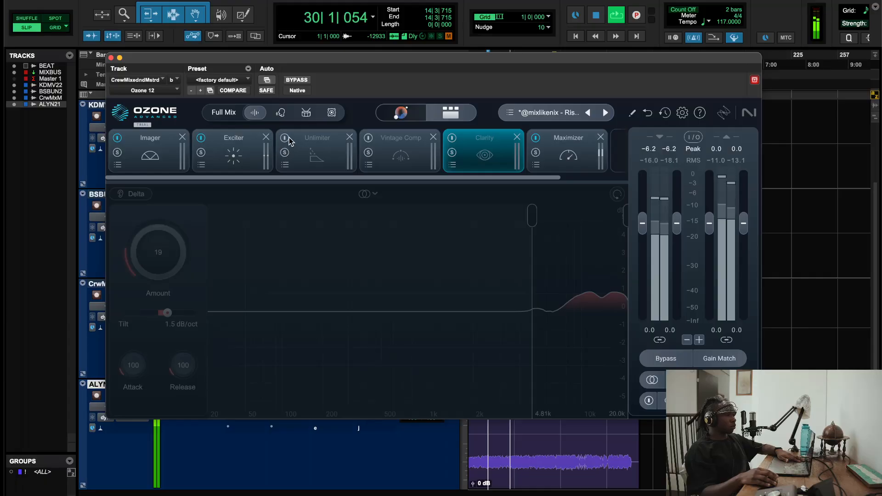
pyautogui.click(370, 136)
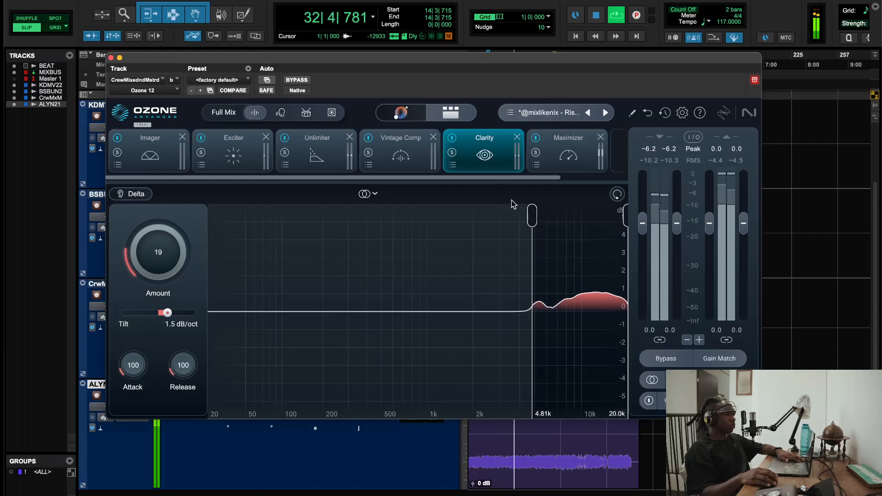
# - Review the Maximizer during playback, stop the master and view the custom global presets in the preset manager
pyautogui.click(563, 142)
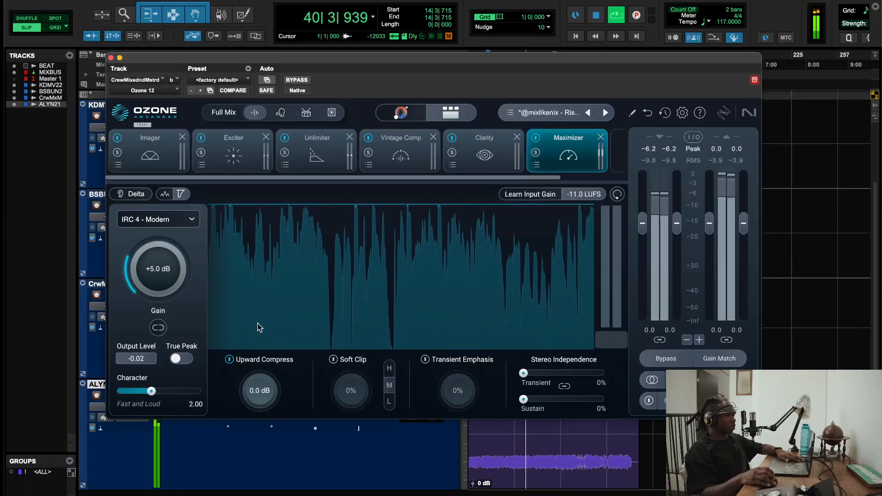
pyautogui.click(549, 114)
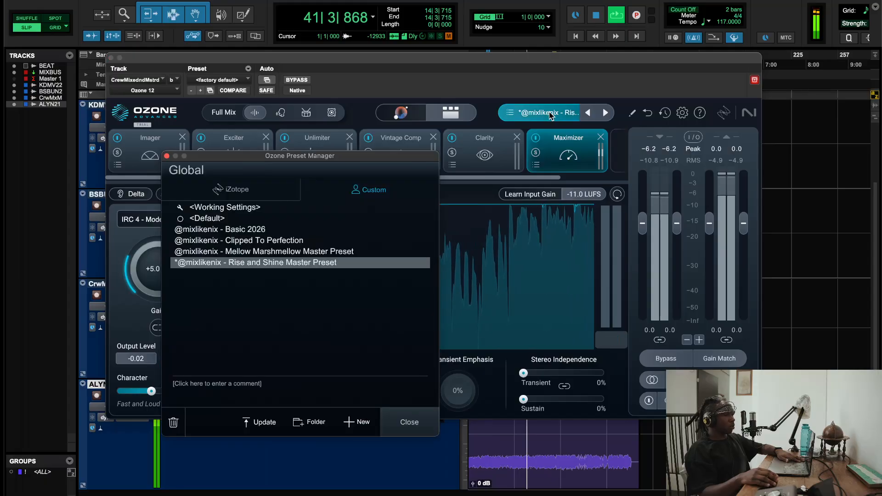
pyautogui.click(166, 157)
pyautogui.press('space')
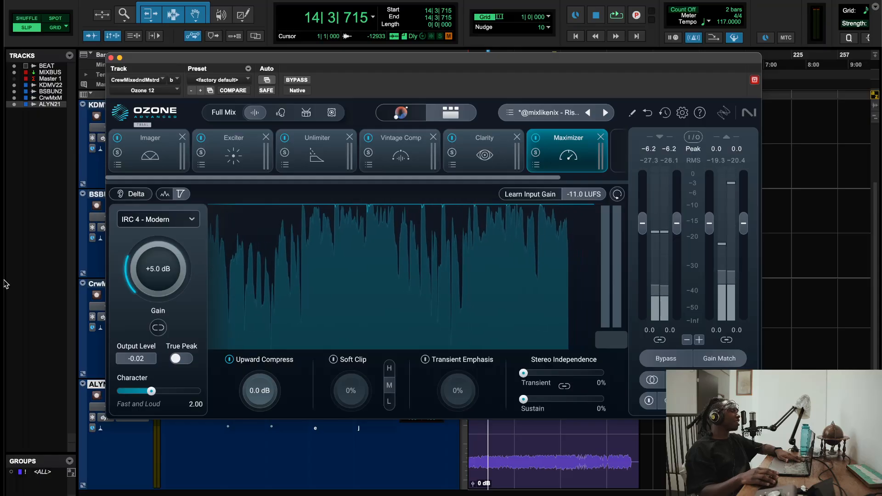
pyautogui.click(553, 114)
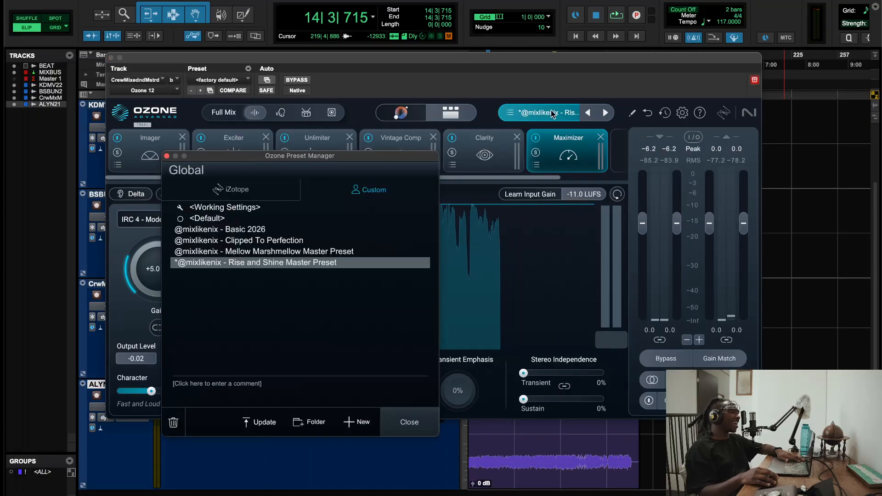
pyautogui.click(168, 155)
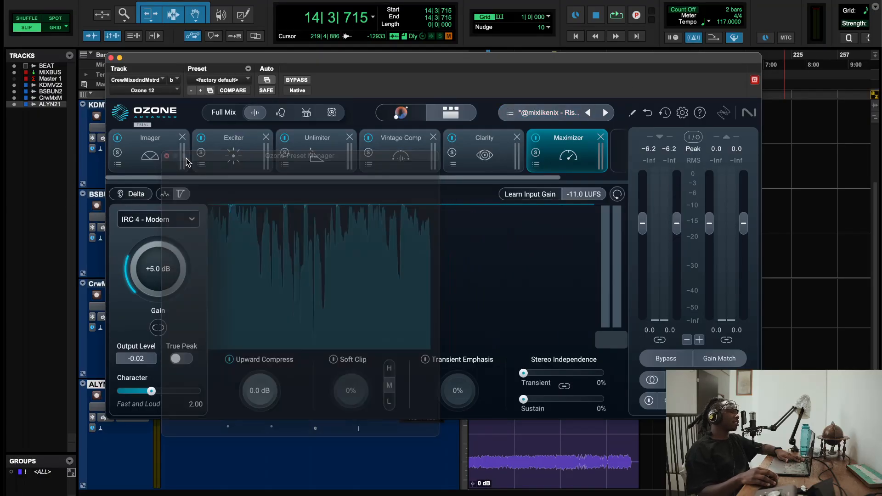
# - Show the Unlimiter again, then close this Ozone window and open Ozone 12 on the ALYNTB_2MIX1 track
pyautogui.click(317, 152)
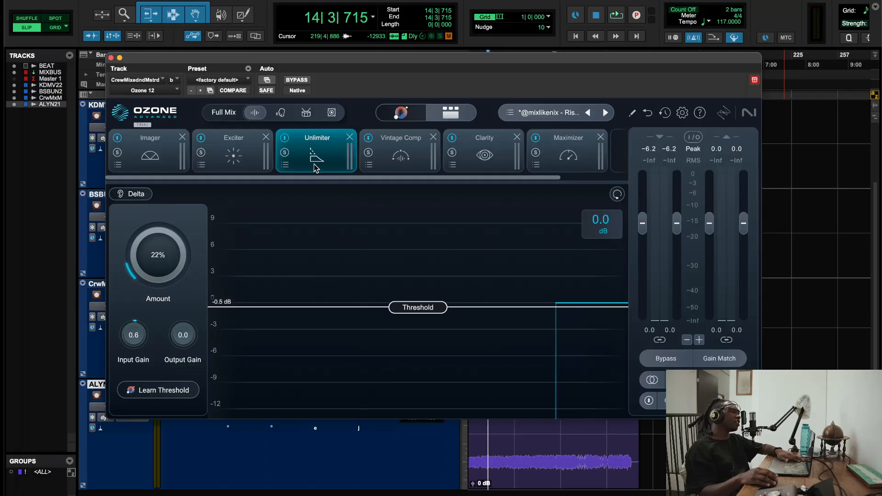
pyautogui.click(110, 57)
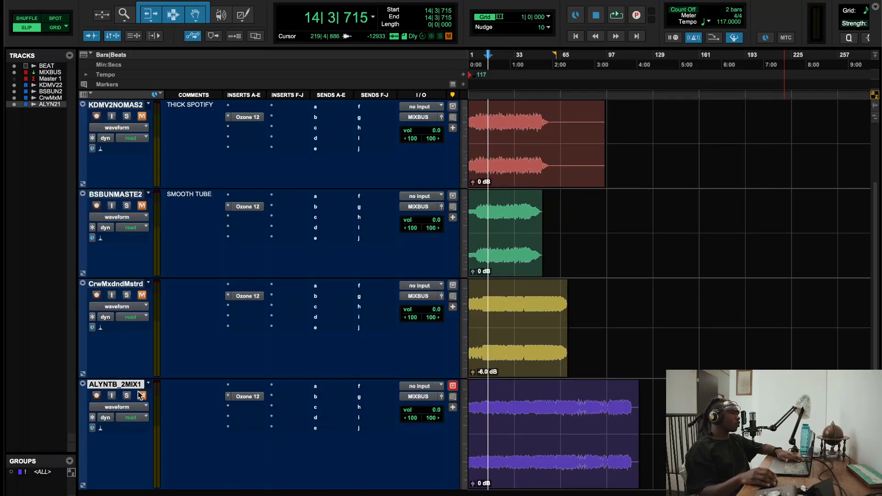
pyautogui.click(252, 395)
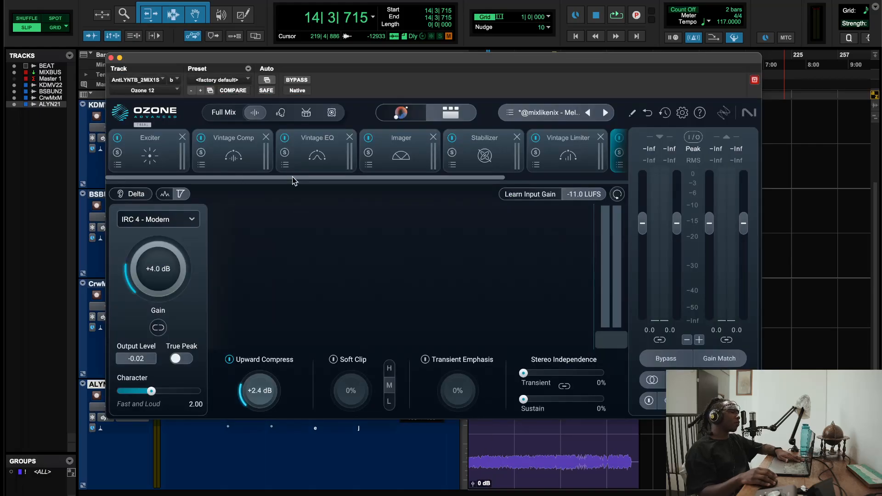
# - Show the Vintage EQ settings on the ALYNTB_2MIX1 master and start playback
pyautogui.click(300, 169)
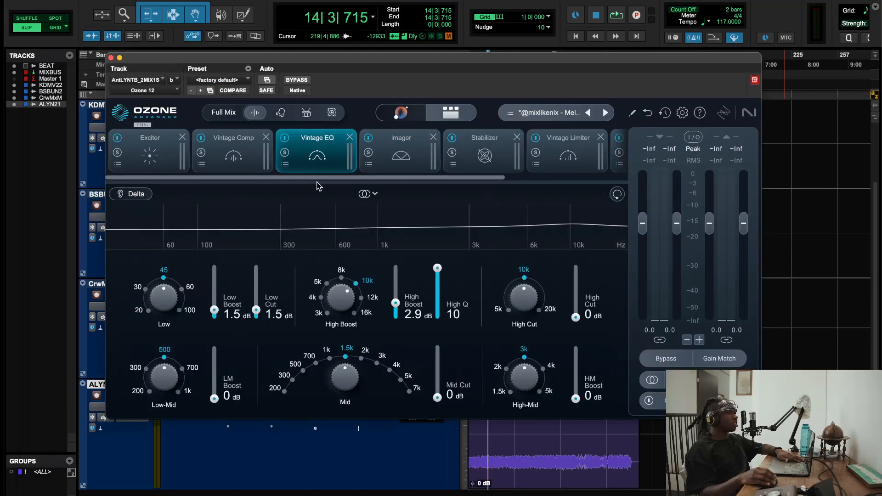
pyautogui.hscroll(1, 317, 177)
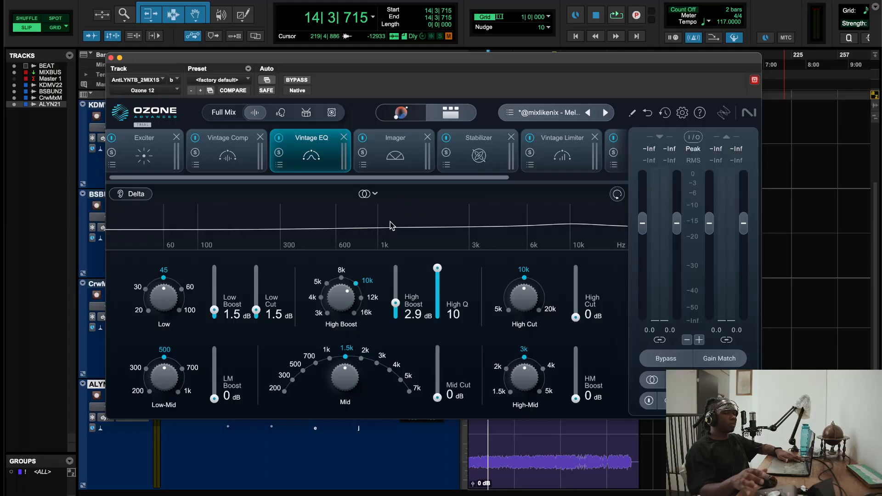
pyautogui.press('space')
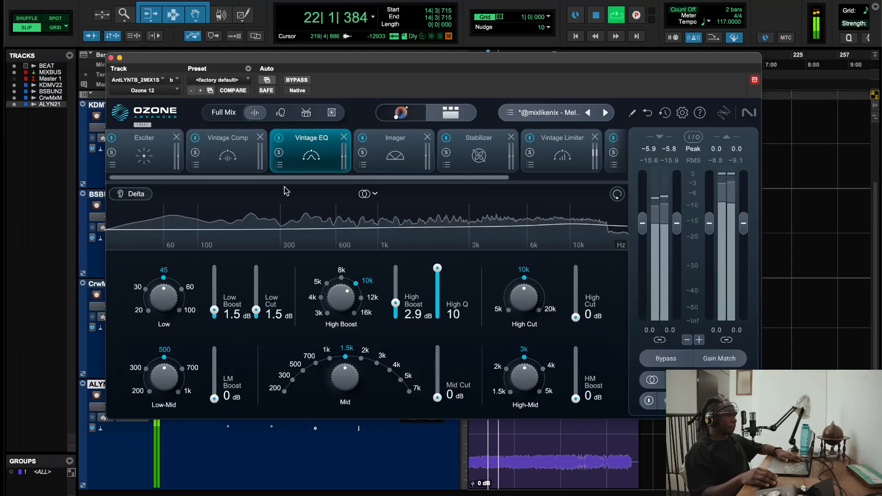
# - Look through the module chain during playback and show the Vintage Limiter settings
pyautogui.hscroll(-1, 194, 177)
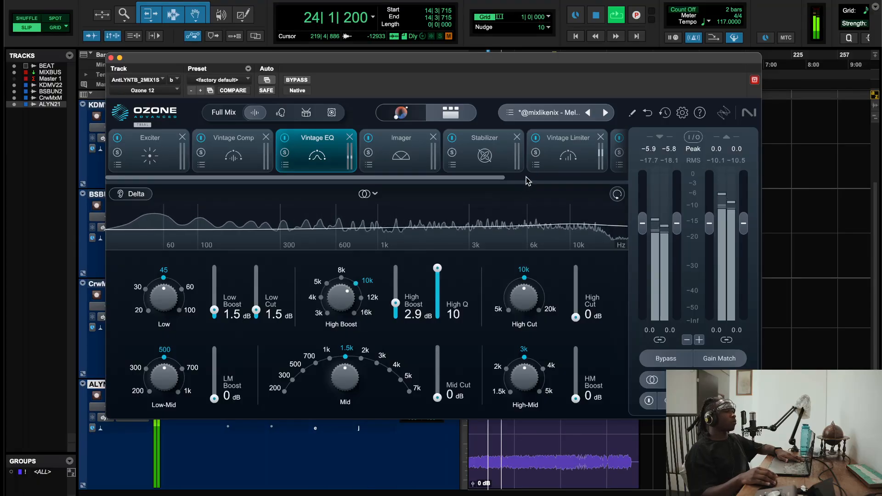
pyautogui.hscroll(3, 586, 175)
pyautogui.hscroll(3, 583, 172)
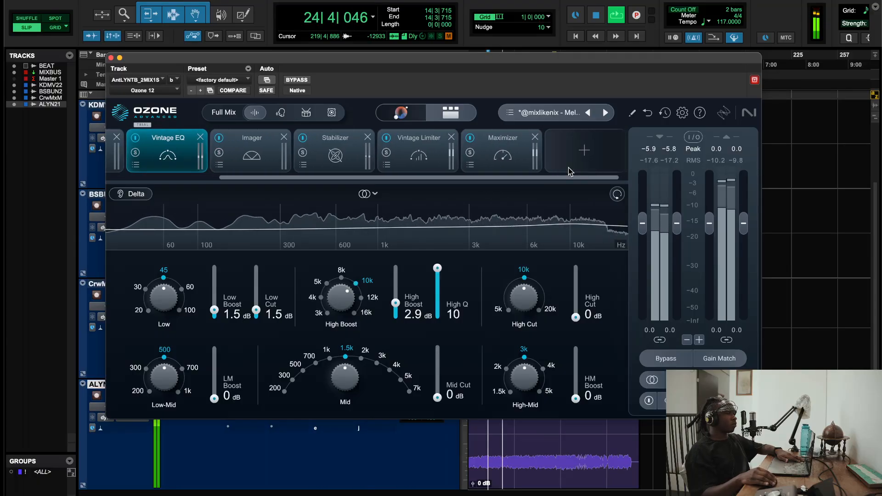
pyautogui.click(427, 159)
pyautogui.moveTo(439, 179); pyautogui.dragTo(308, 193)
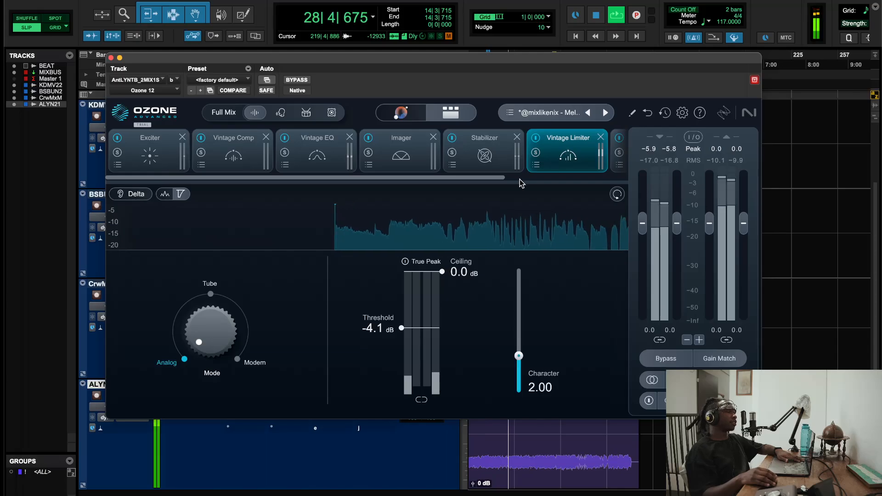
pyautogui.moveTo(503, 178); pyautogui.dragTo(370, 158)
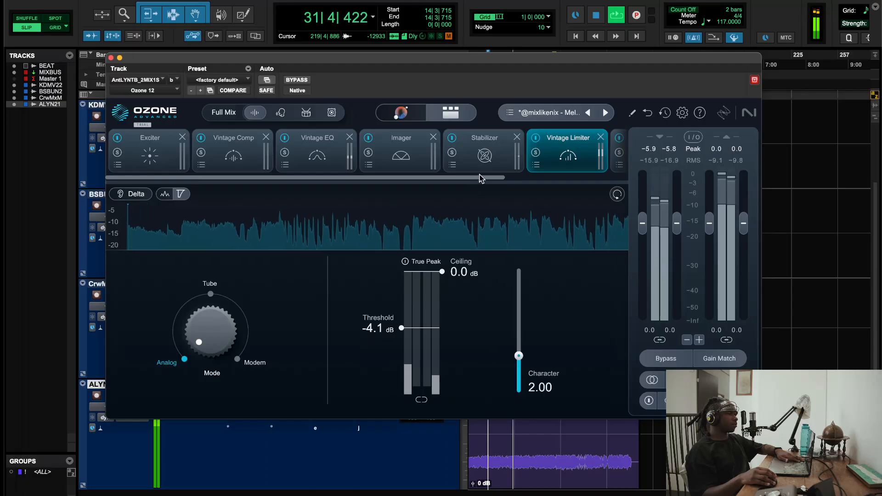
pyautogui.moveTo(504, 178); pyautogui.dragTo(333, 191)
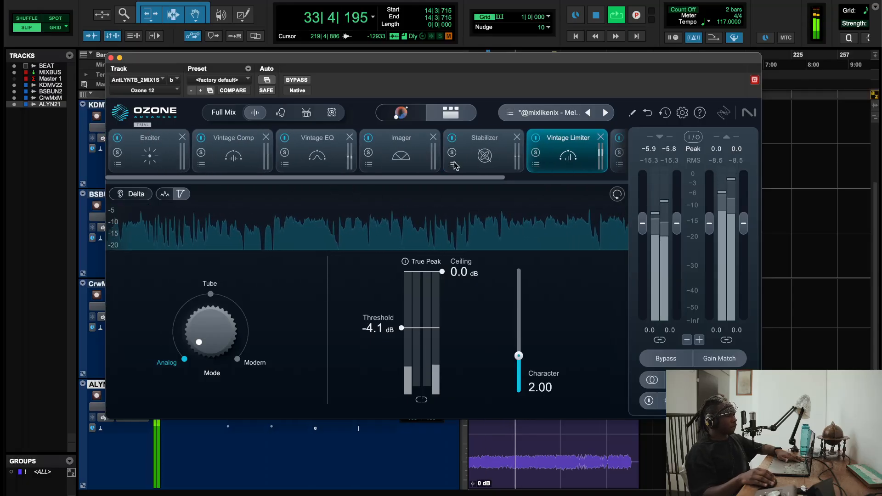
# - Compare the bypassed and processed master with Gain Match enabled, ending with both Bypass and Gain Match off
pyautogui.click(717, 359)
pyautogui.click(666, 359)
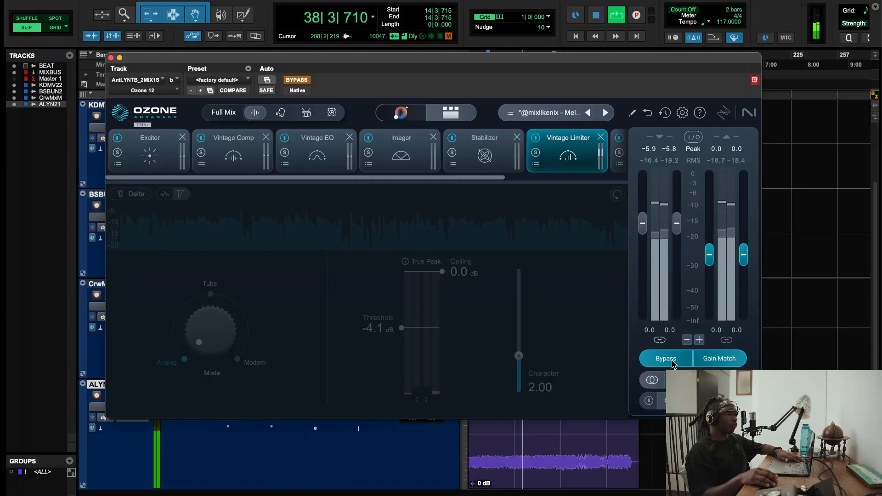
pyautogui.click(672, 362)
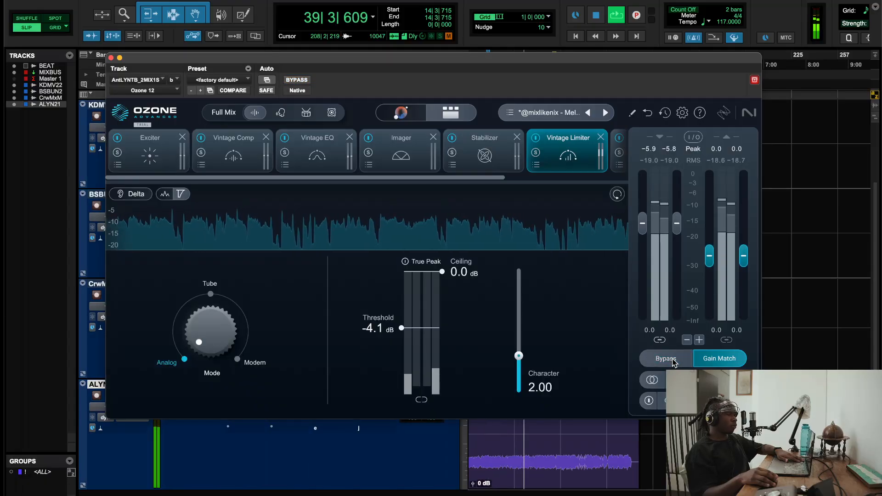
pyautogui.click(719, 358)
# - Stop playback and review the Exciter, Vintage EQ, Vintage Comp, Imager and Stabilizer settings, ending on the Vintage Limiter
pyautogui.click(176, 152)
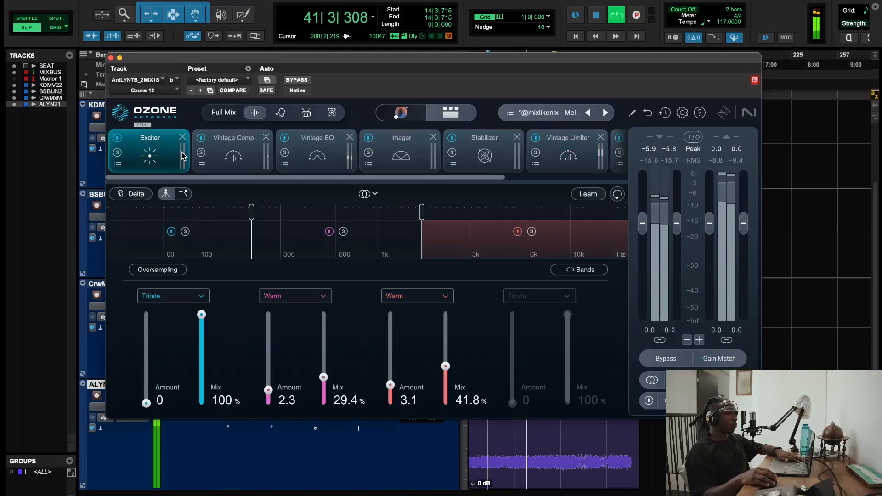
pyautogui.press('space')
pyautogui.click(300, 167)
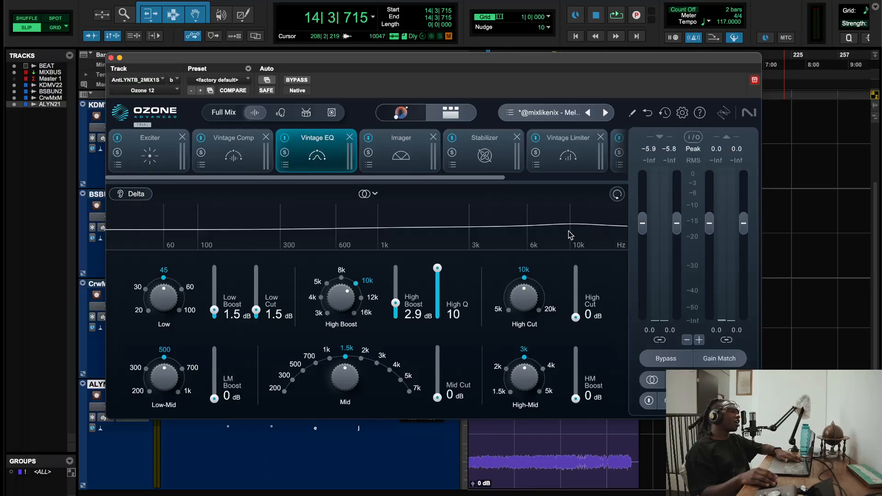
pyautogui.click(231, 153)
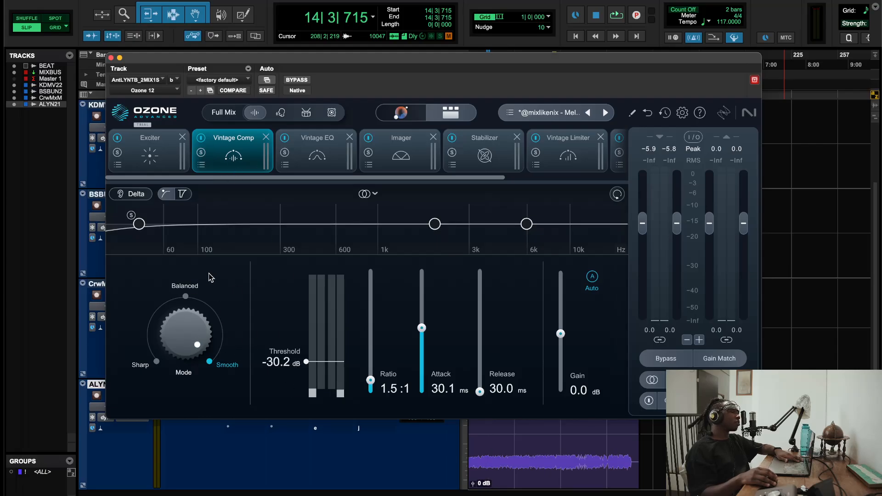
pyautogui.click(172, 156)
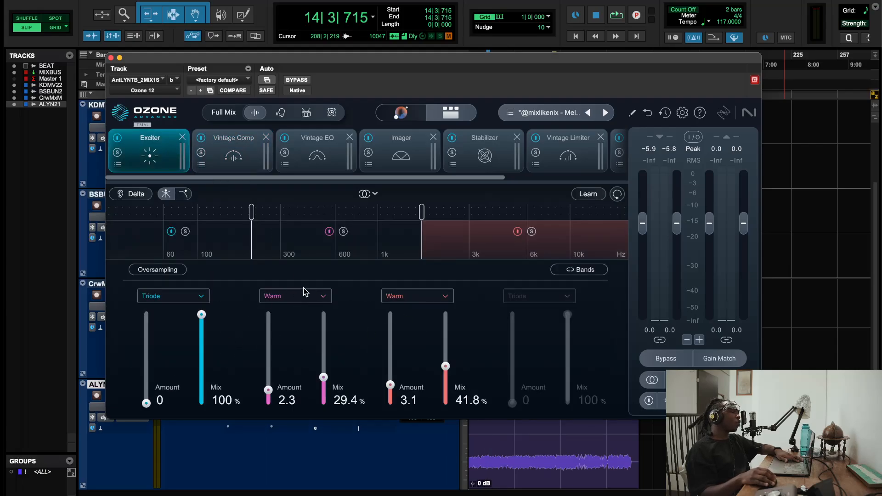
pyautogui.click(404, 156)
pyautogui.click(483, 166)
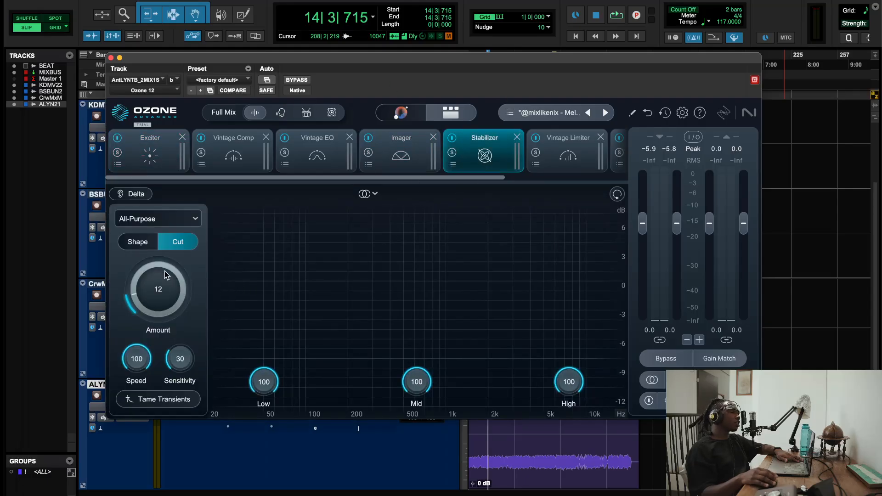
pyautogui.click(565, 161)
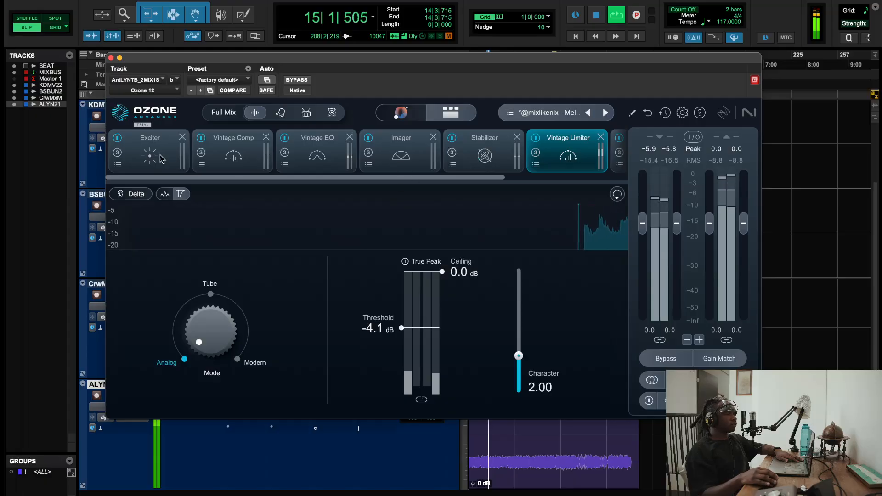
# - Play the master with every module before the Vintage Limiter bypassed, then re-enable them one by one from Exciter to Stabilizer
pyautogui.click(447, 139)
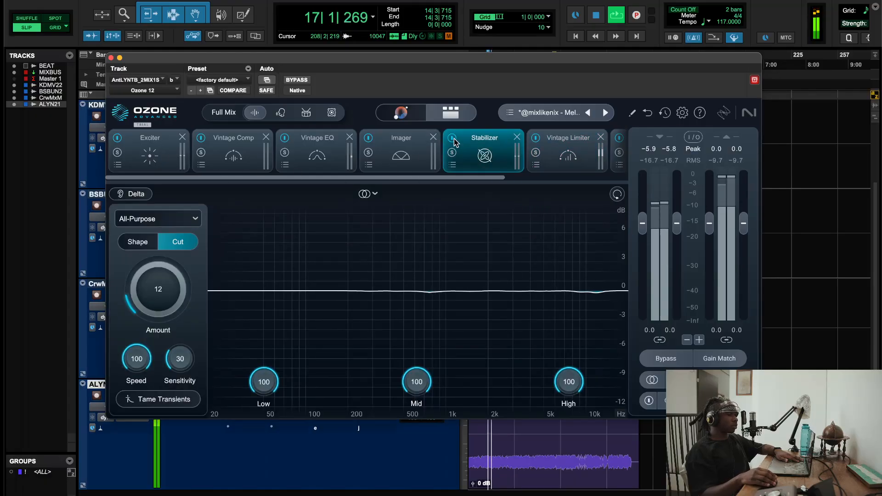
pyautogui.click(452, 138)
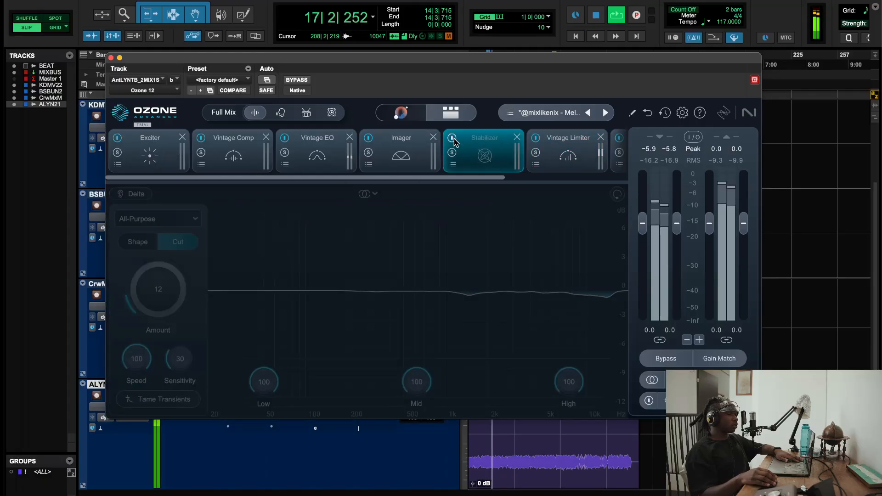
pyautogui.click(286, 137)
pyautogui.click(200, 138)
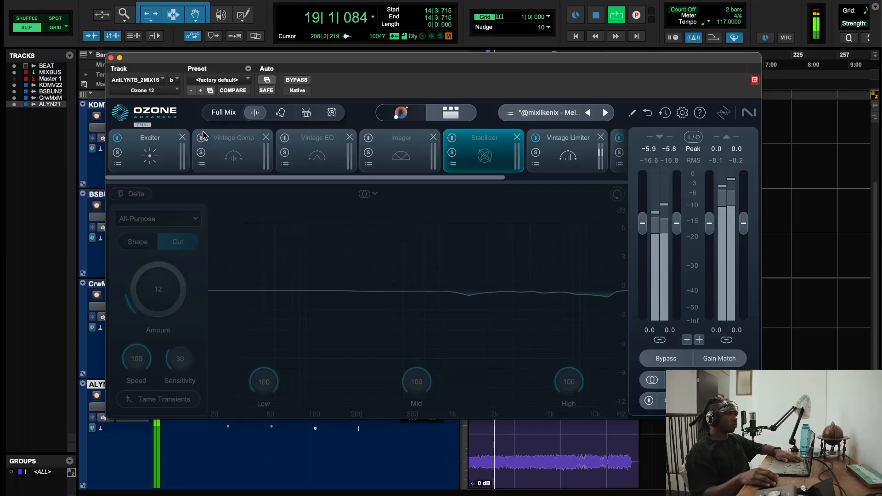
pyautogui.click(112, 142)
pyautogui.click(117, 138)
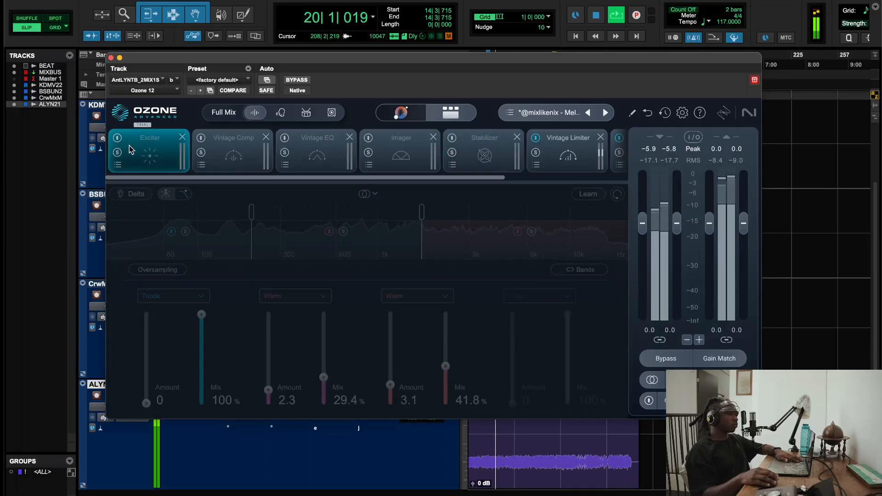
pyautogui.click(117, 139)
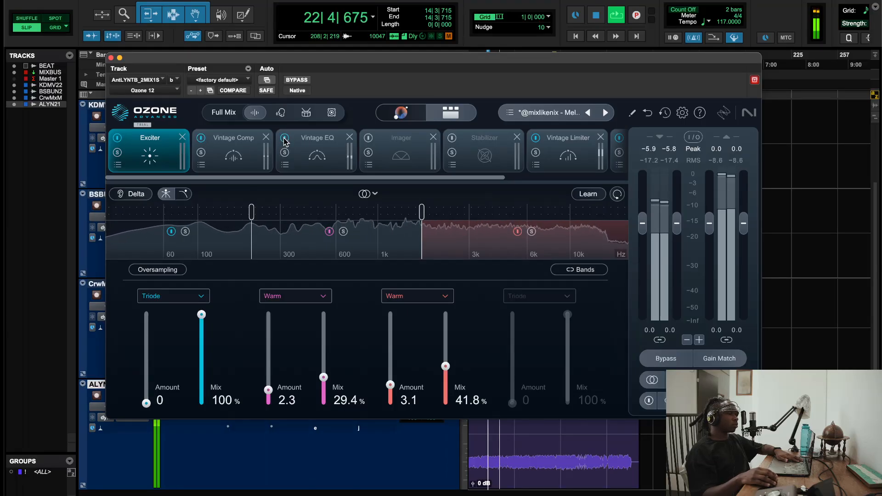
pyautogui.click(368, 139)
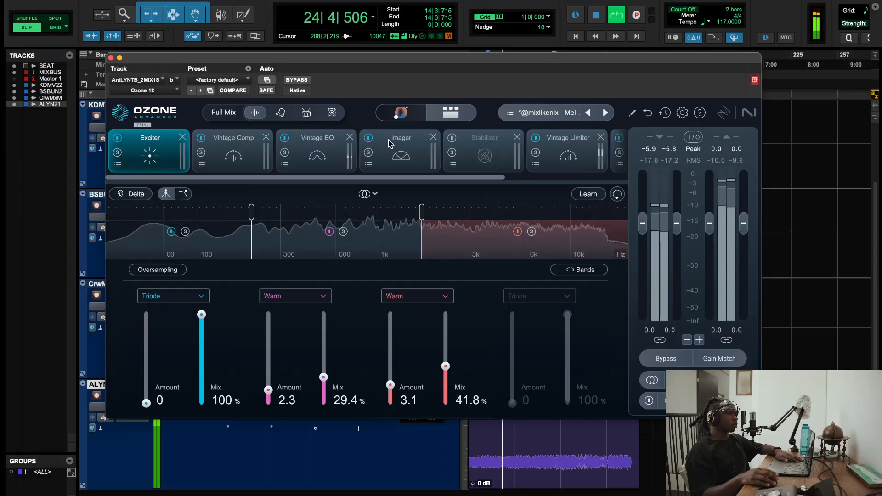
pyautogui.click(453, 139)
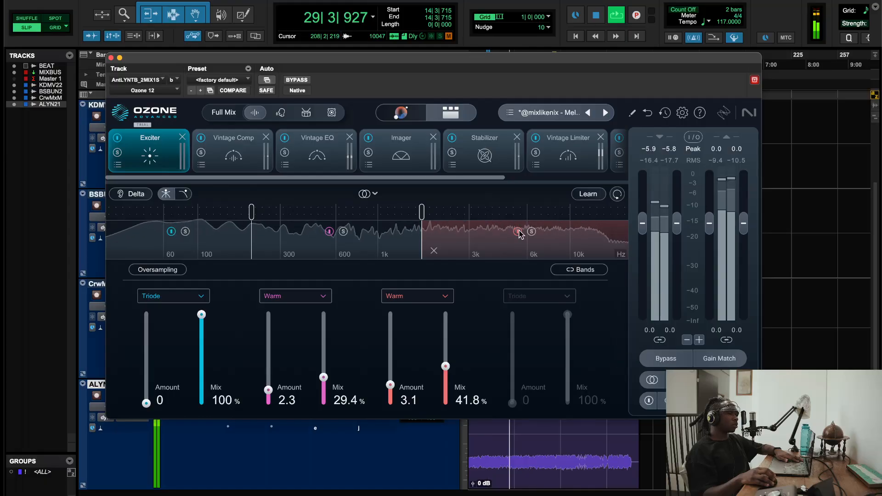
# - Show the Vintage Limiter during playback, stop the master, and review the Stabilizer and Vintage EQ settings
pyautogui.moveTo(502, 177); pyautogui.dragTo(606, 178)
pyautogui.click(434, 154)
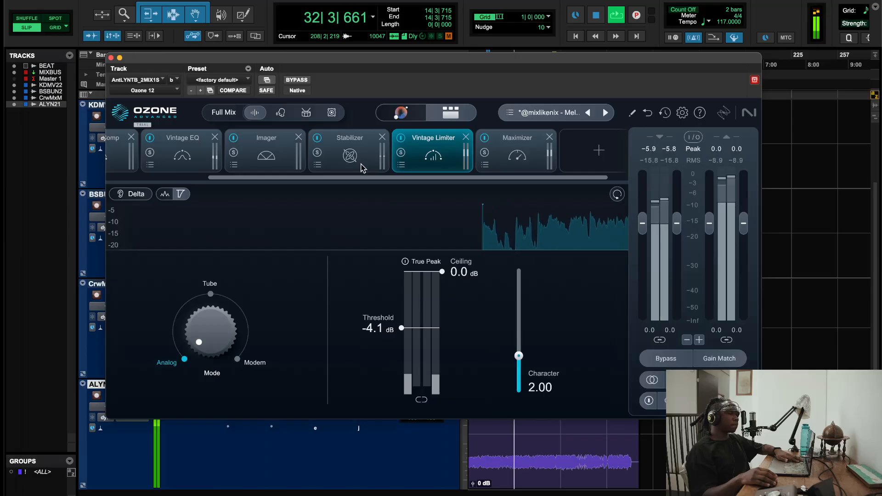
pyautogui.press('space')
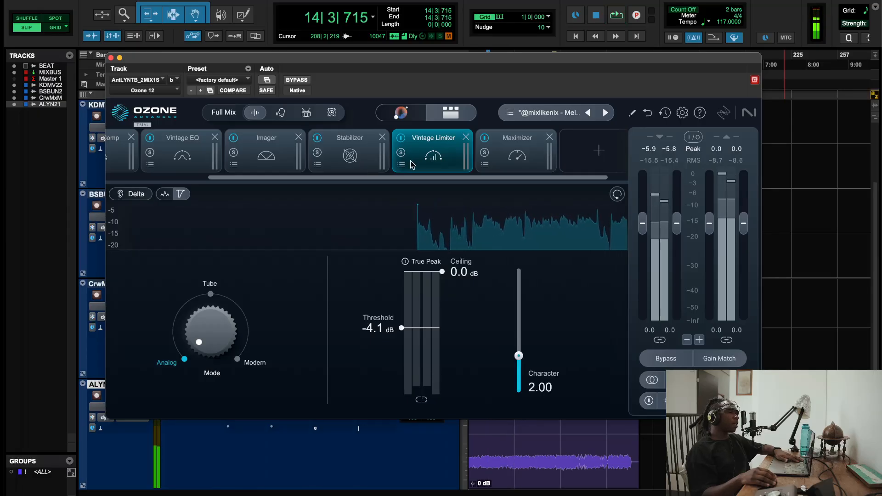
pyautogui.click(360, 159)
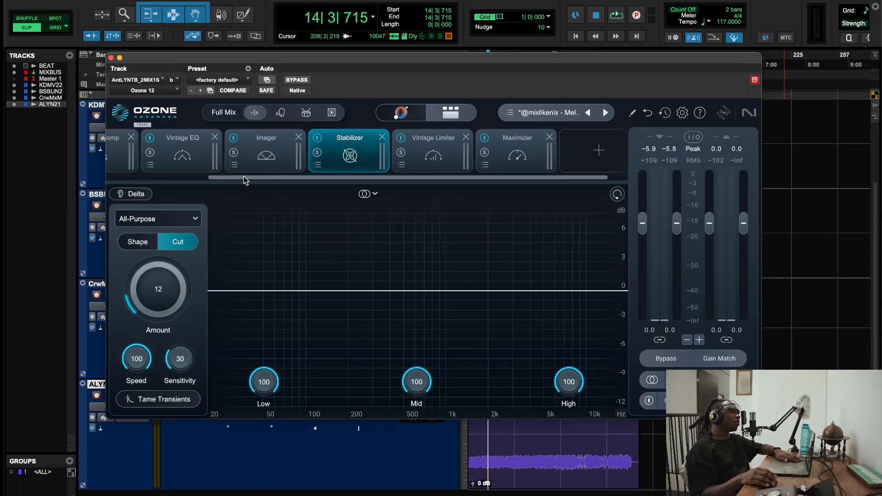
pyautogui.click(220, 162)
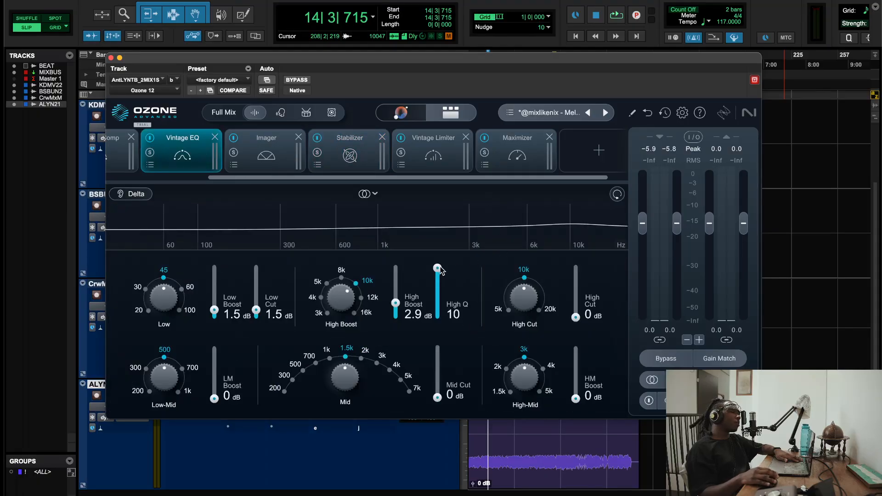